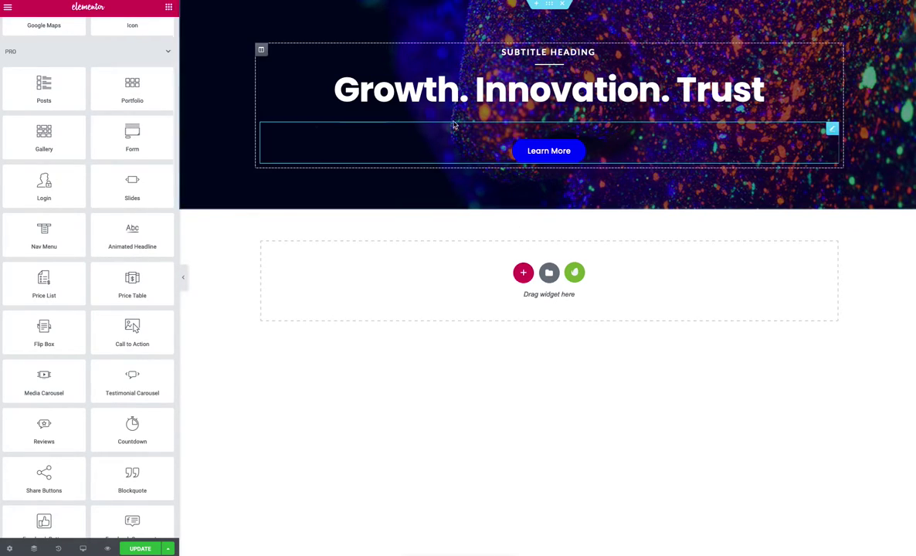
# Inspect the settings of the hero section, its subtitle, main heading and Learn More button.
pyautogui.click(549, 4)
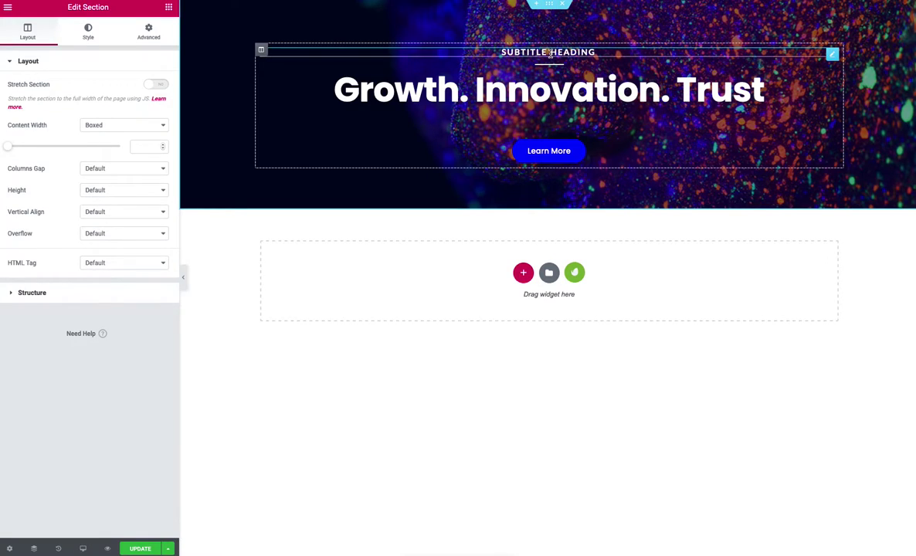
pyautogui.click(549, 53)
pyautogui.click(571, 93)
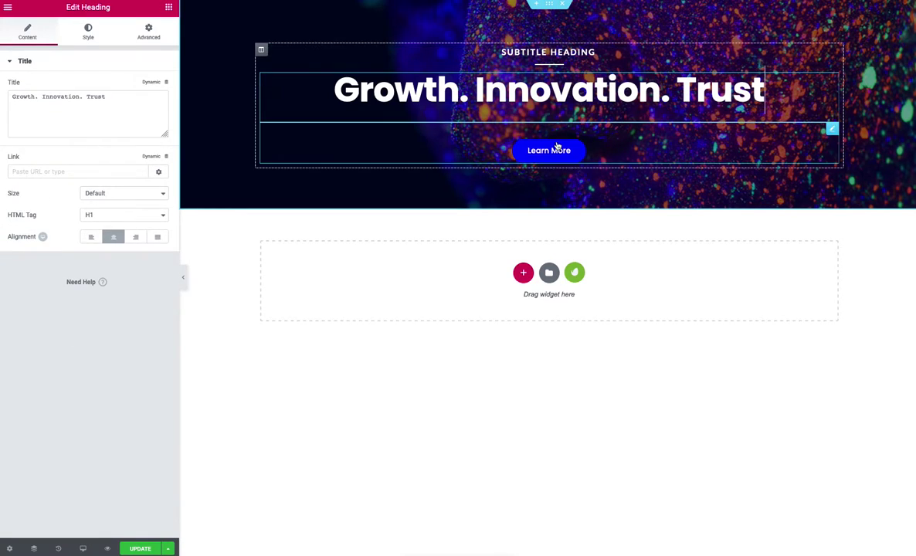
pyautogui.click(600, 158)
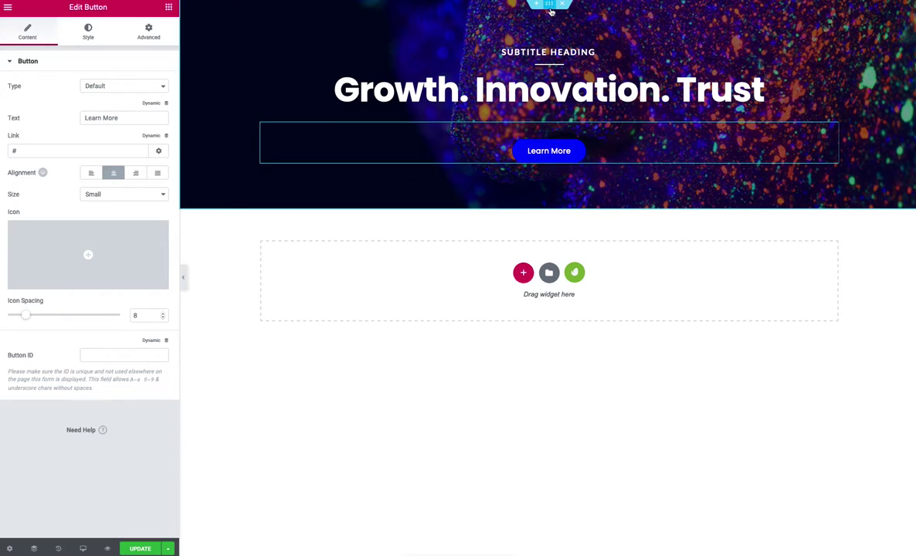
# Add a Call to Action widget to the empty area below the hero section.
pyautogui.click(169, 7)
pyautogui.scroll(-3, 73, 302)
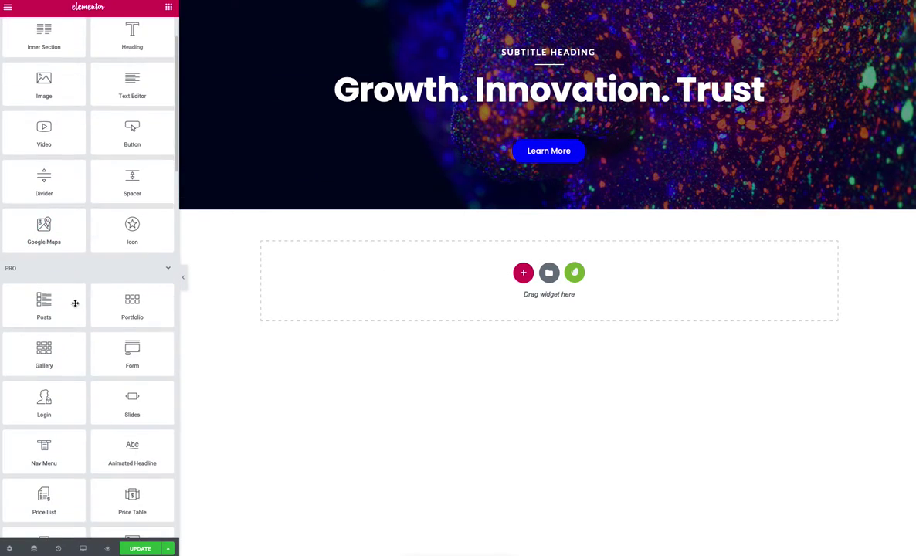
pyautogui.scroll(-1, 78, 301)
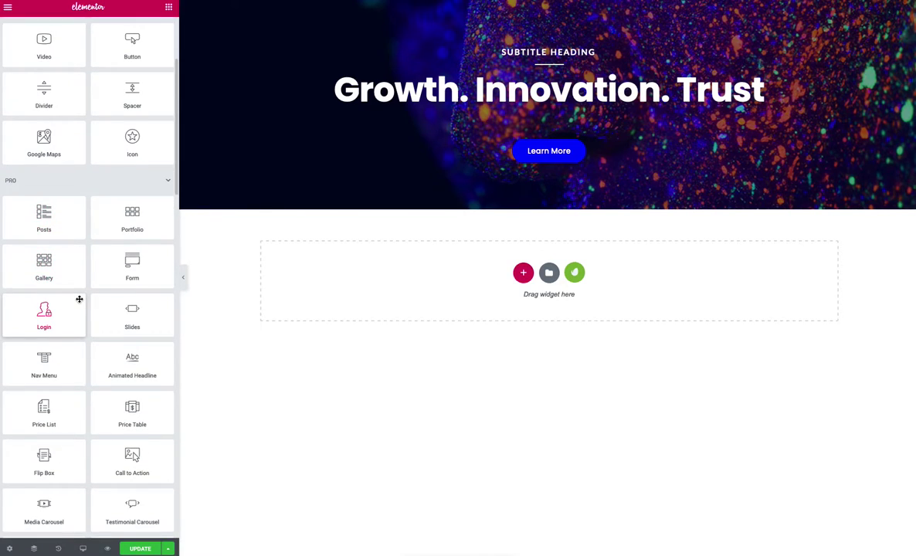
pyautogui.scroll(-1, 79, 299)
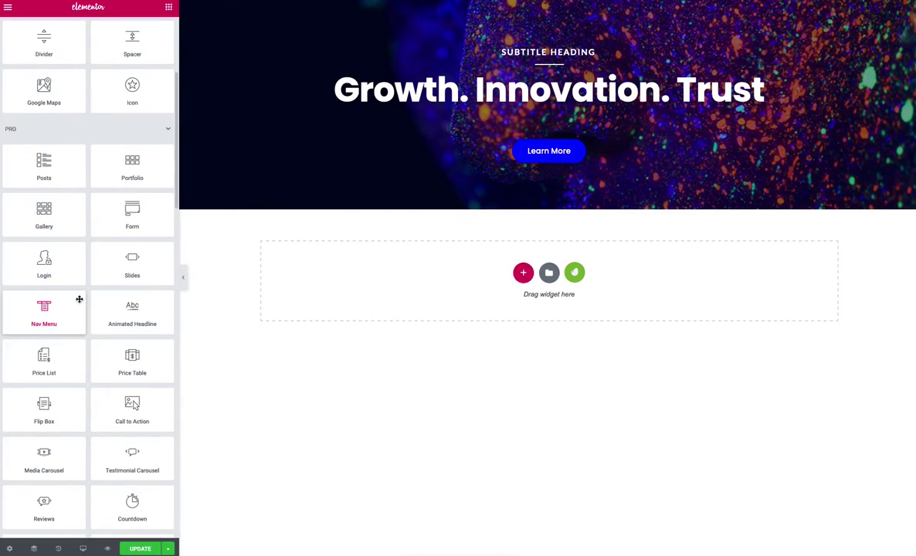
pyautogui.scroll(-1, 87, 448)
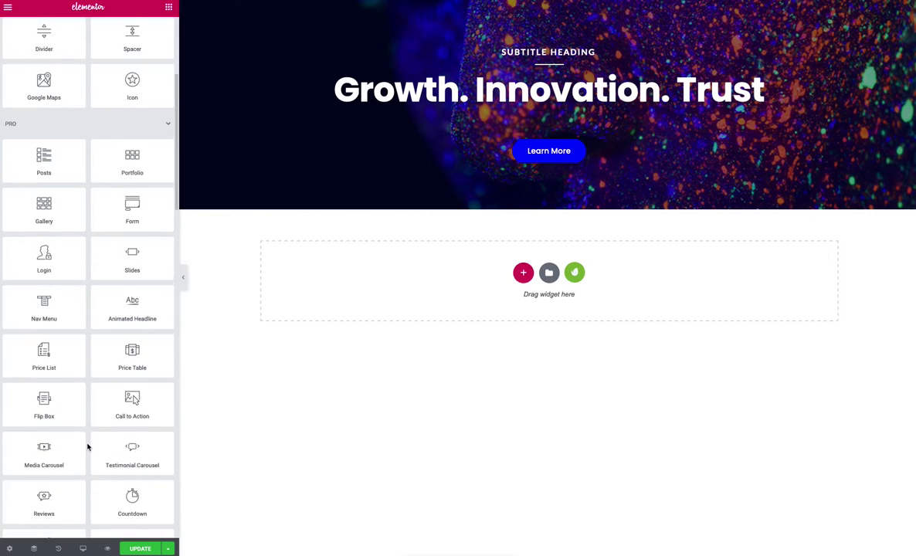
pyautogui.moveTo(110, 418); pyautogui.dragTo(368, 311)
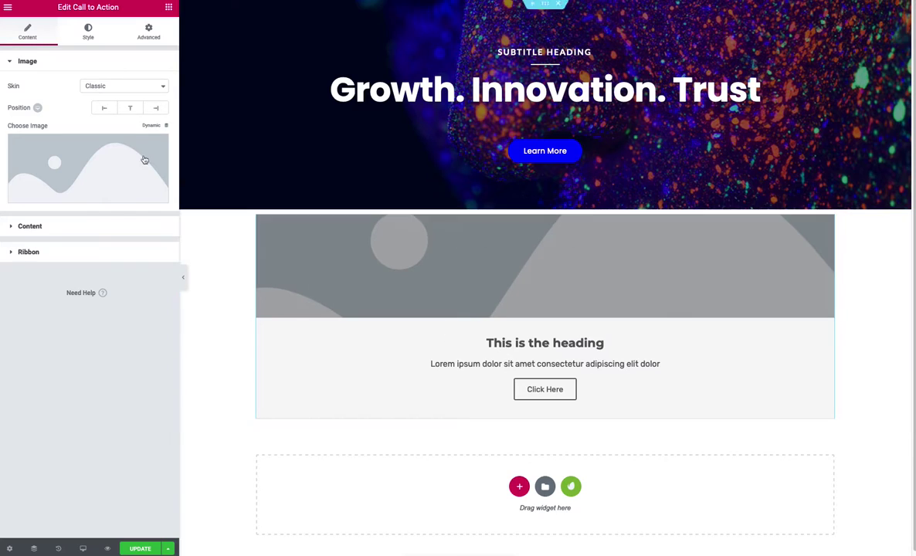
# Try the Cover skin on the Call to Action widget and return it to Classic.
pyautogui.click(90, 89)
pyautogui.click(94, 95)
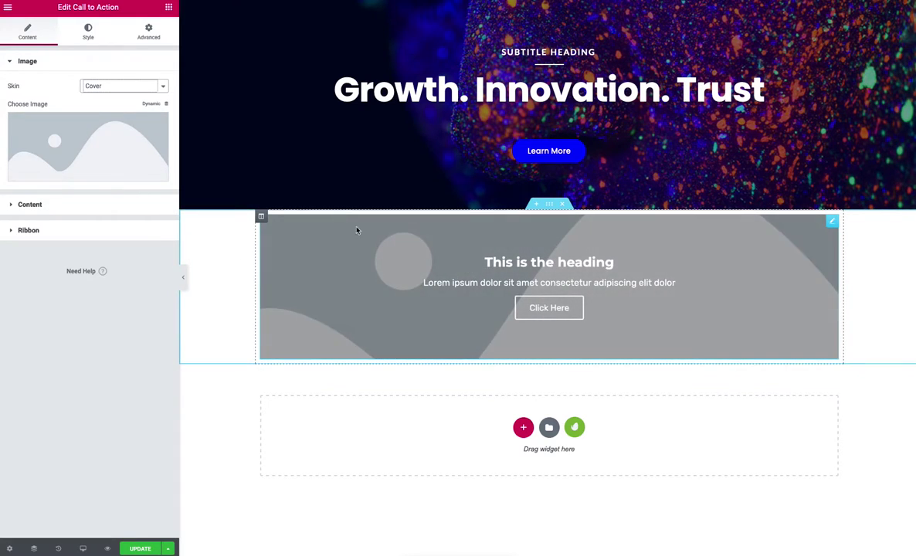
pyautogui.click(102, 86)
pyautogui.click(97, 74)
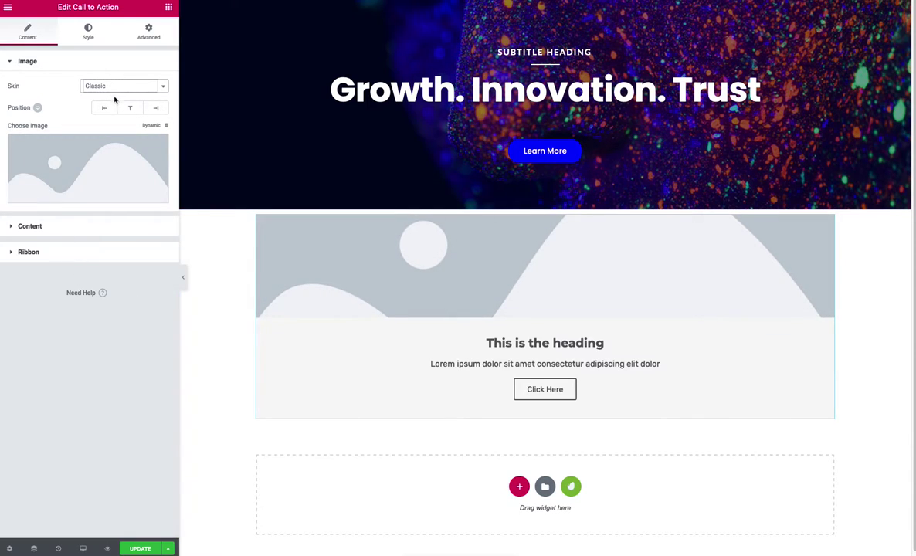
# Compare the left and above image positions and set the Call to Action image's position to Right.
pyautogui.click(156, 109)
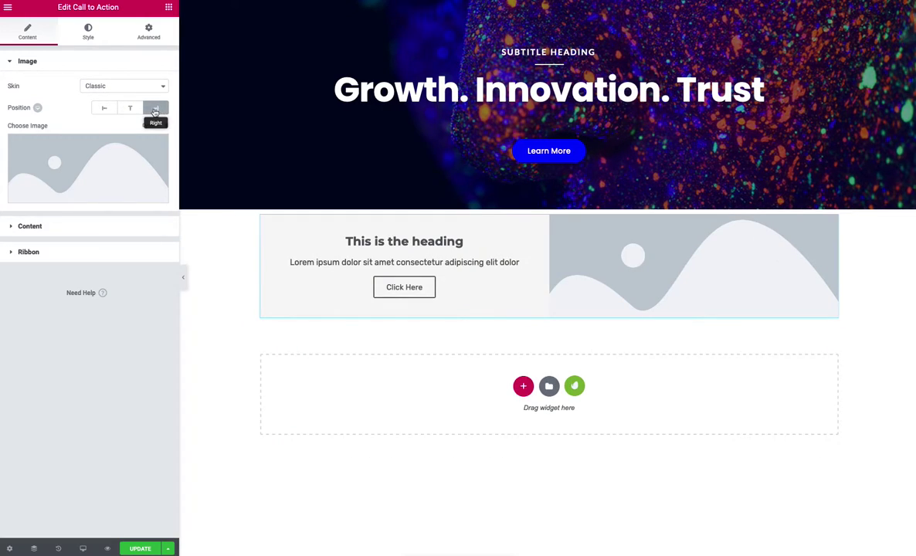
pyautogui.click(103, 109)
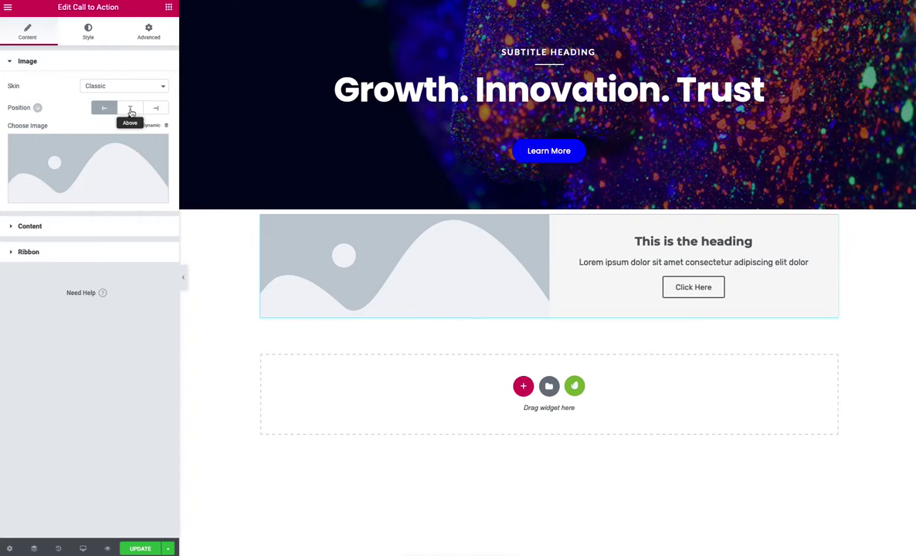
pyautogui.click(131, 110)
pyautogui.click(156, 110)
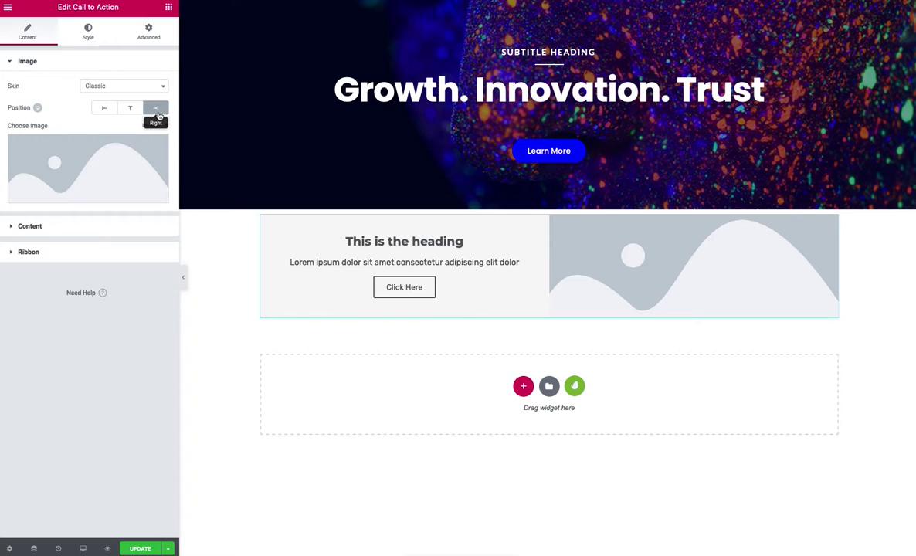
# Try an image and an icon as the widget's graphic element and return it to None.
pyautogui.click(69, 225)
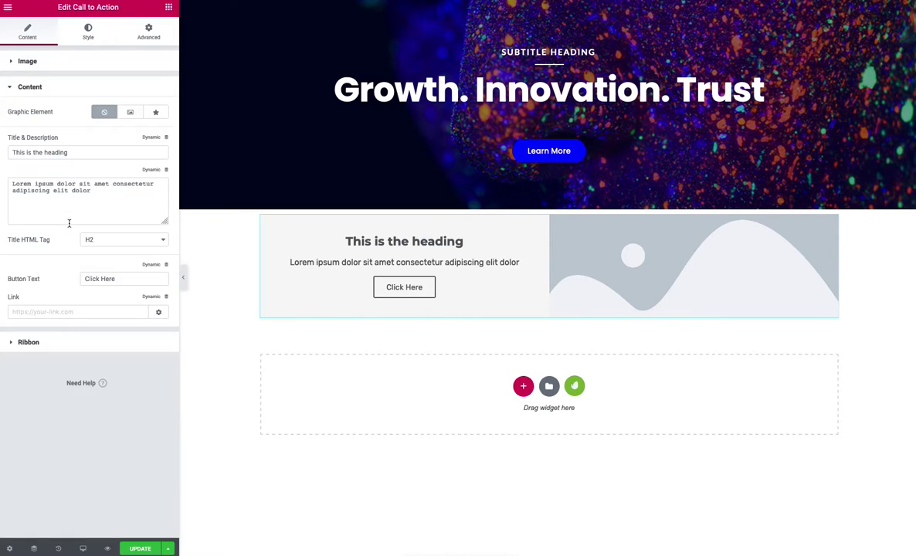
pyautogui.click(131, 115)
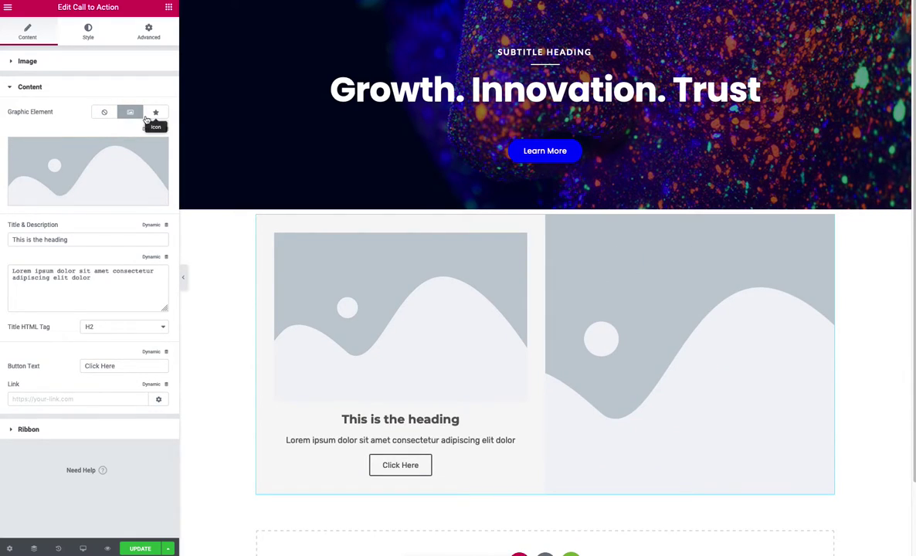
pyautogui.click(155, 112)
pyautogui.click(105, 114)
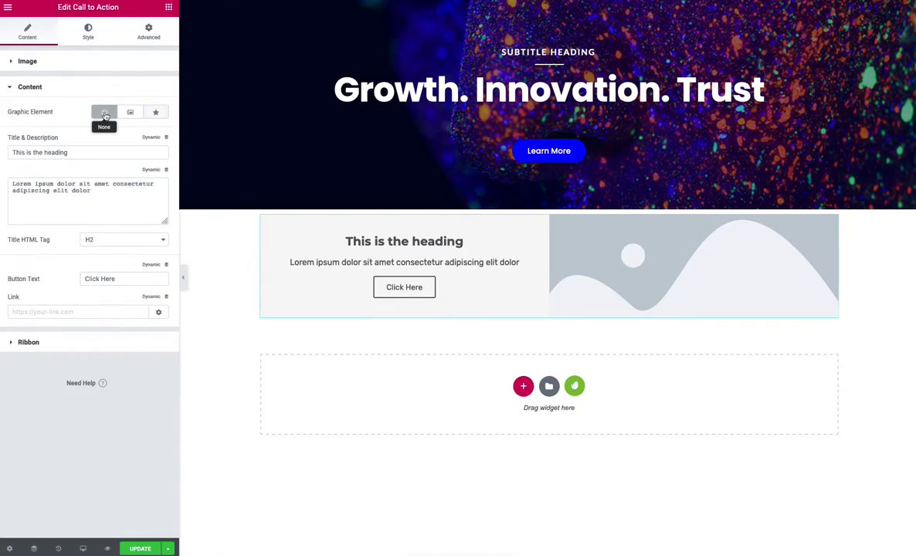
# Look over the editable title, description and button text of the Call to Action widget.
pyautogui.click(80, 152)
pyautogui.hotkey('ctrl', 'a')
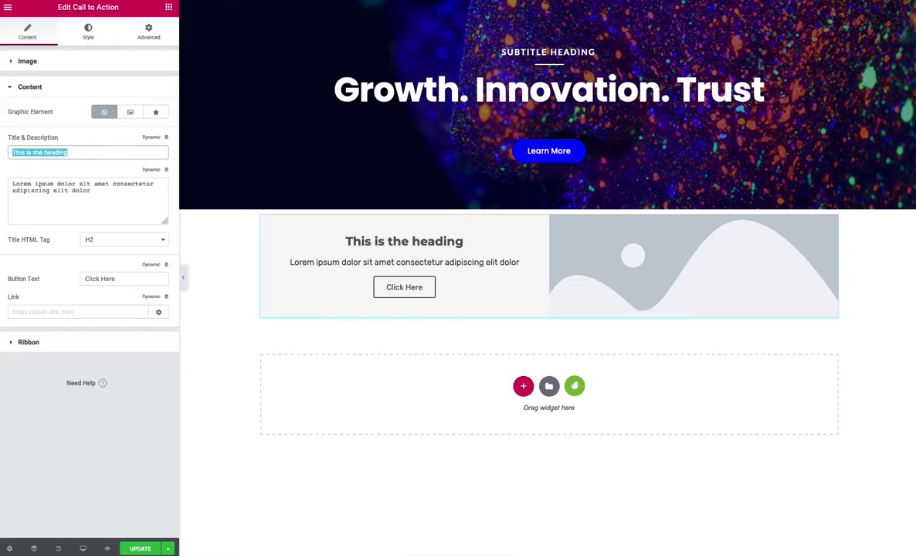
pyautogui.moveTo(108, 195); pyautogui.dragTo(1, 183)
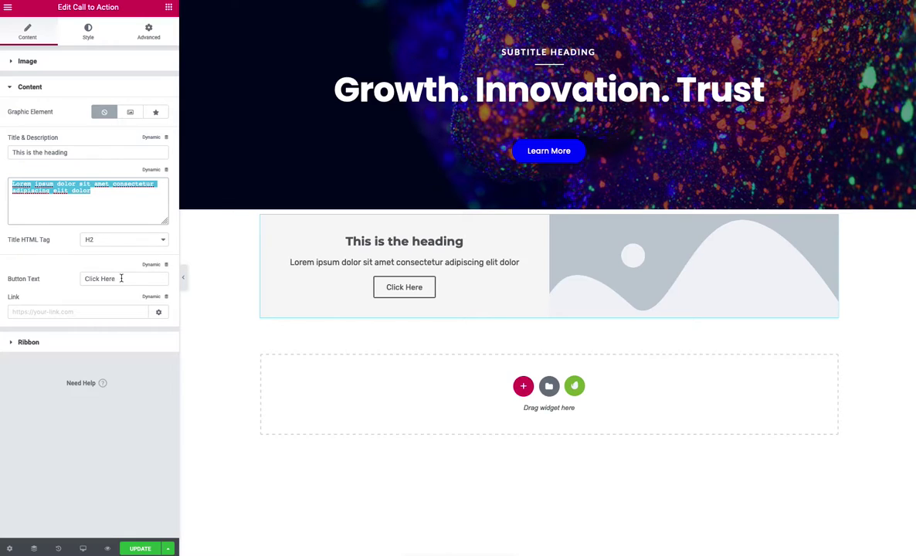
pyautogui.moveTo(121, 278); pyautogui.dragTo(76, 275)
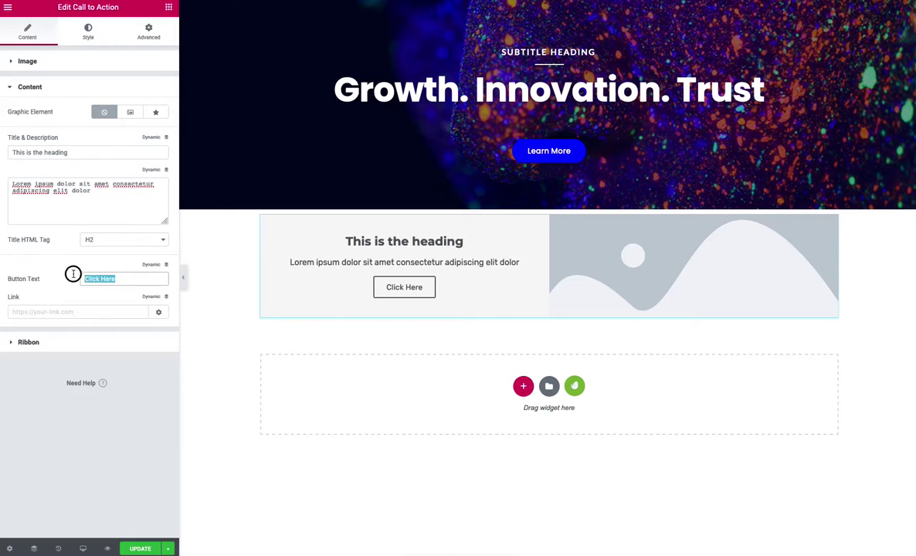
# Try a ribbon titled "Test" on the Call to Action widget and clear its title again.
pyautogui.click(39, 343)
pyautogui.click(112, 138)
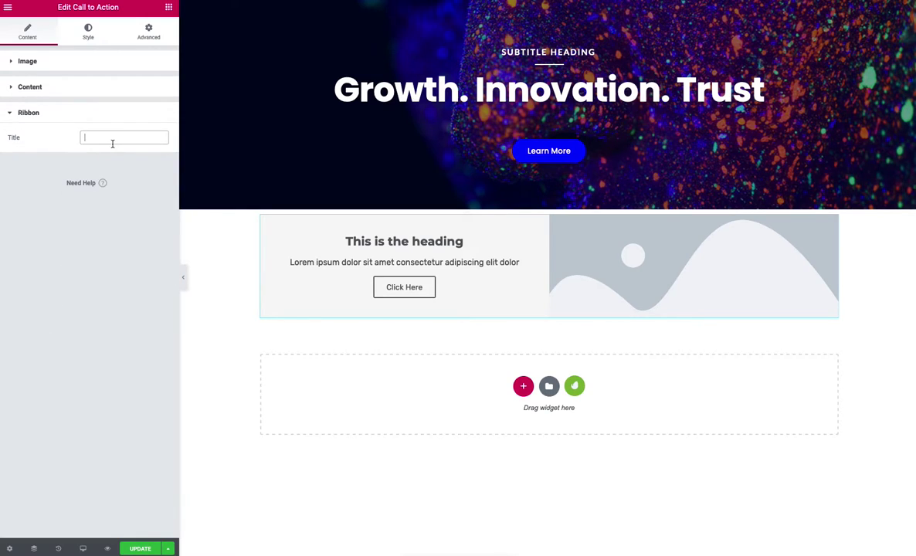
pyautogui.write('Test')
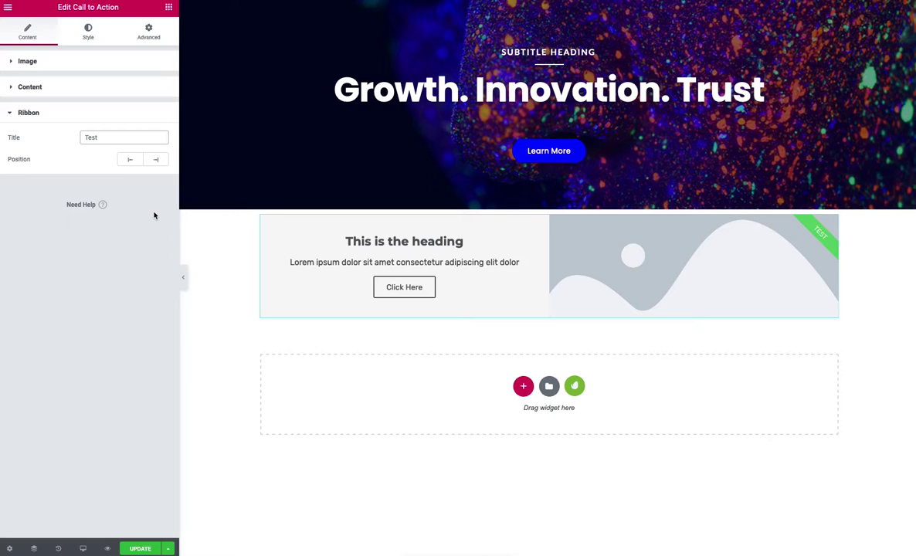
pyautogui.moveTo(114, 137); pyautogui.dragTo(64, 134)
pyautogui.press('BackSpace')
# Set the Call to Action box height to 281 px and its image width to 263 px.
pyautogui.click(88, 35)
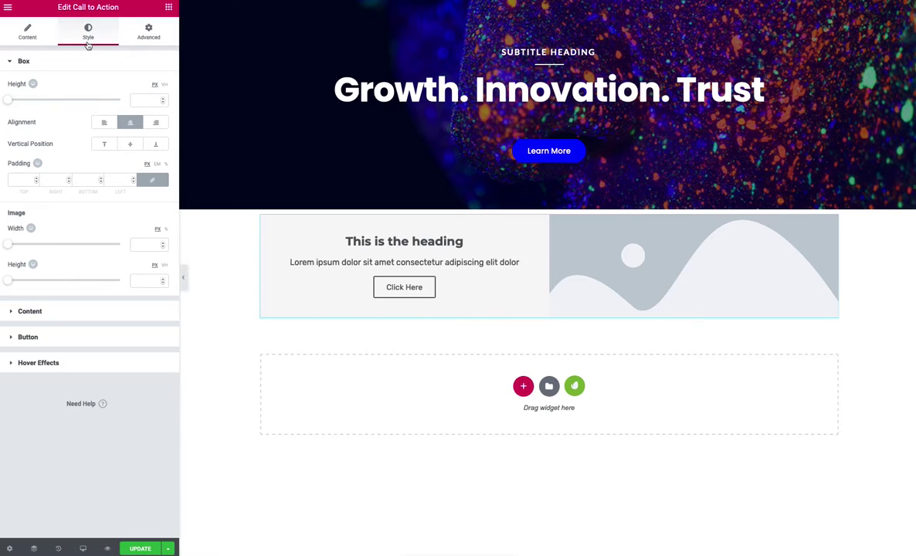
pyautogui.moveTo(9, 99); pyautogui.dragTo(30, 101)
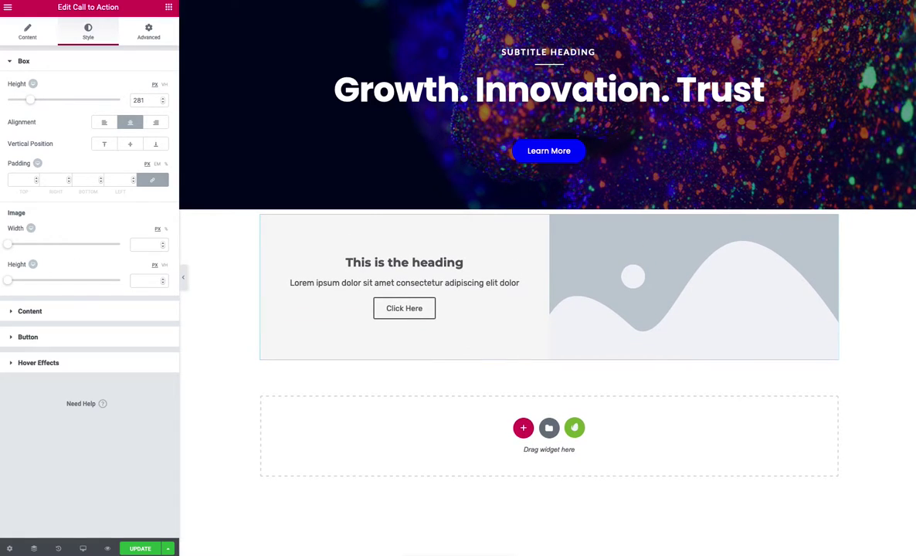
pyautogui.moveTo(8, 247); pyautogui.dragTo(68, 270)
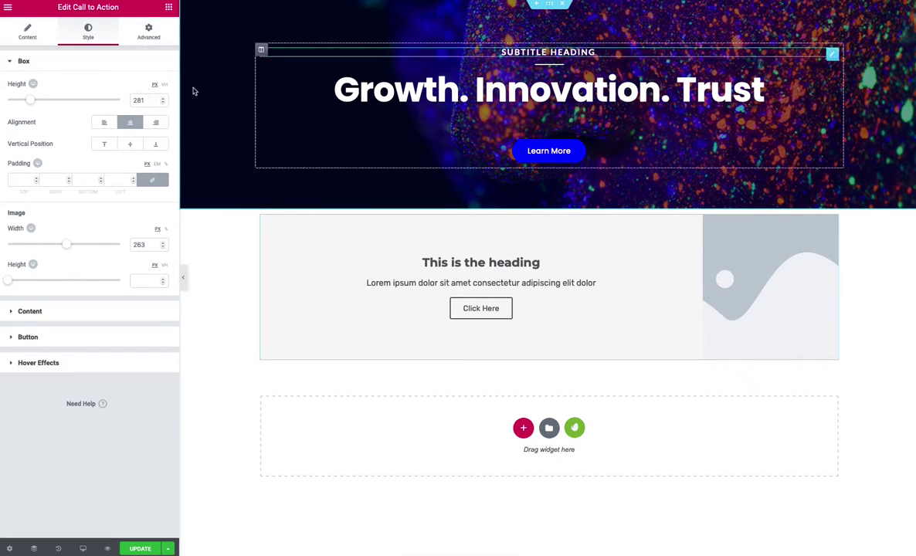
# Change the Call to Action widget's skin to Cover.
pyautogui.click(28, 32)
pyautogui.click(87, 87)
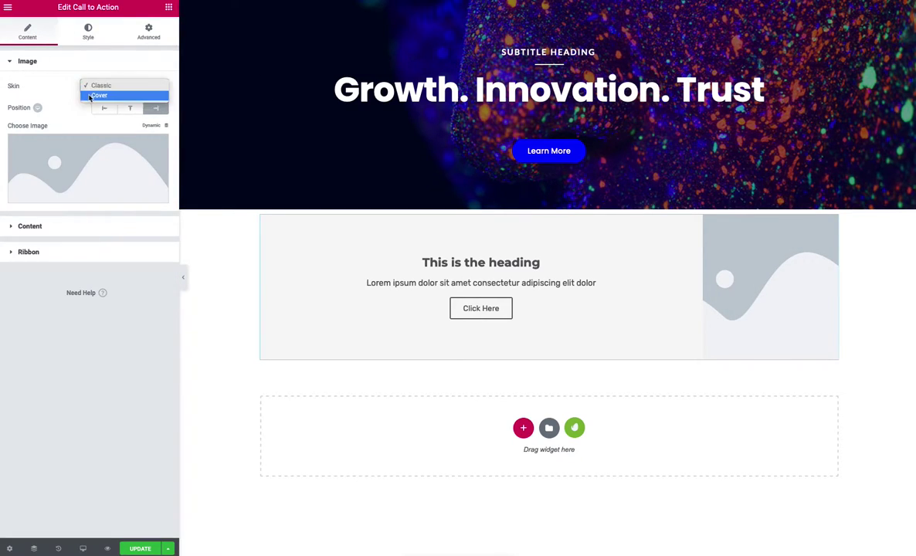
pyautogui.click(89, 95)
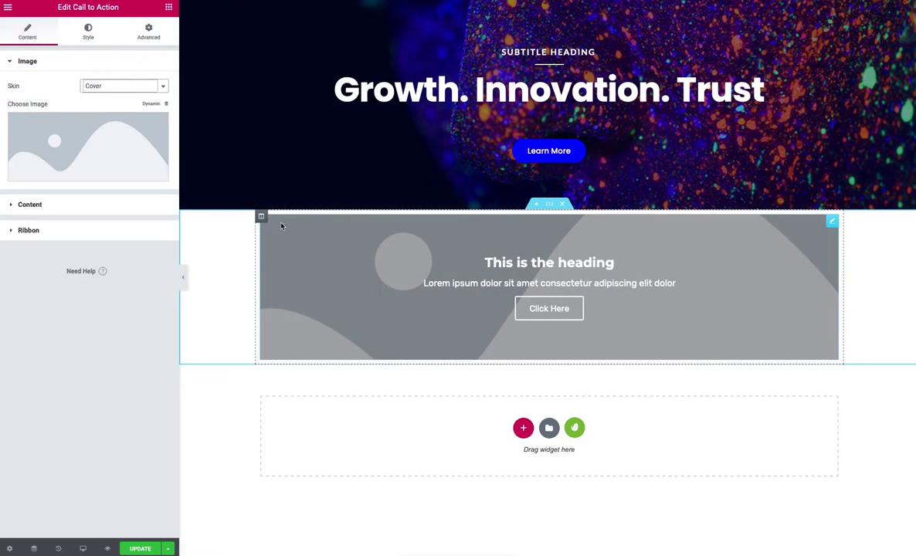
# Unlink the padding values of the Call to Action's section, and set its column's margin and padding to 0 on all sides.
pyautogui.click(548, 204)
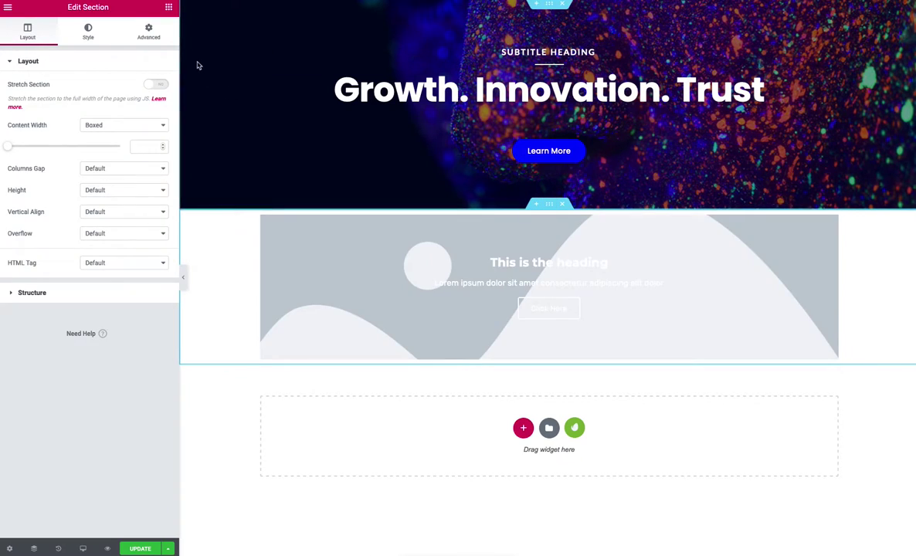
pyautogui.click(150, 34)
pyautogui.click(156, 142)
pyautogui.click(29, 31)
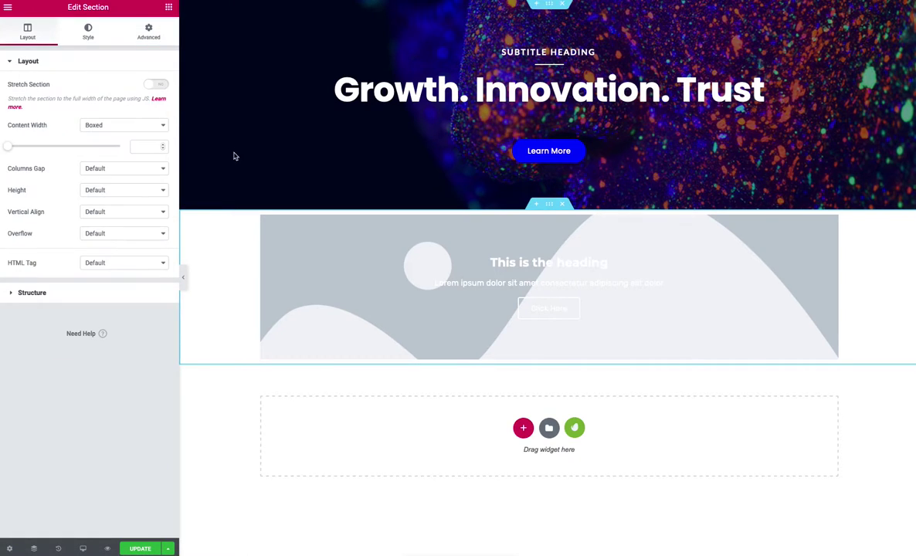
pyautogui.click(262, 217)
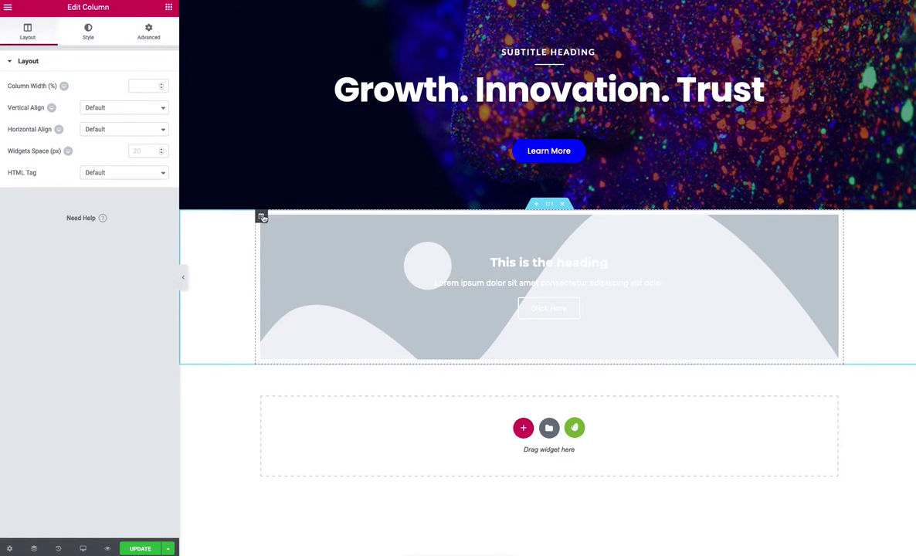
pyautogui.click(148, 33)
pyautogui.click(163, 143)
pyautogui.click(153, 99)
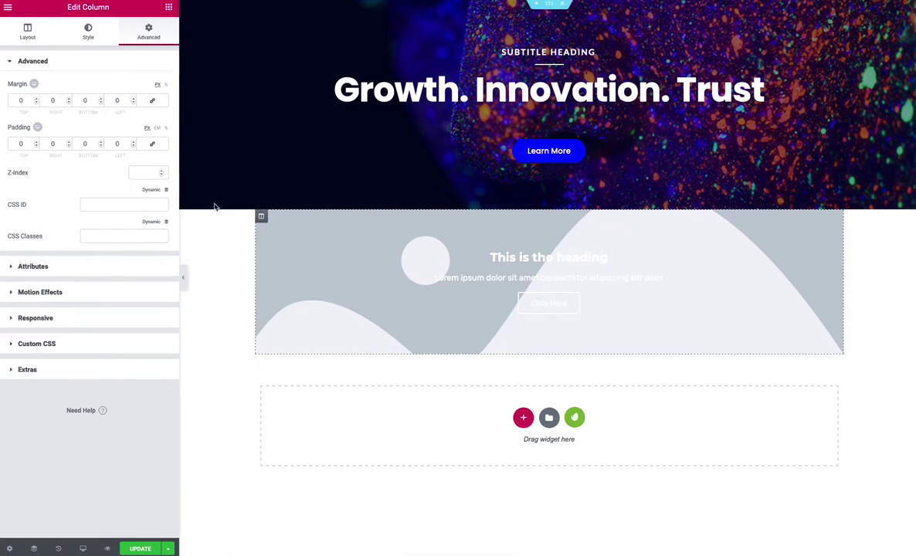
# Set the content width of the Call to Action's section to Full Width.
pyautogui.click(549, 204)
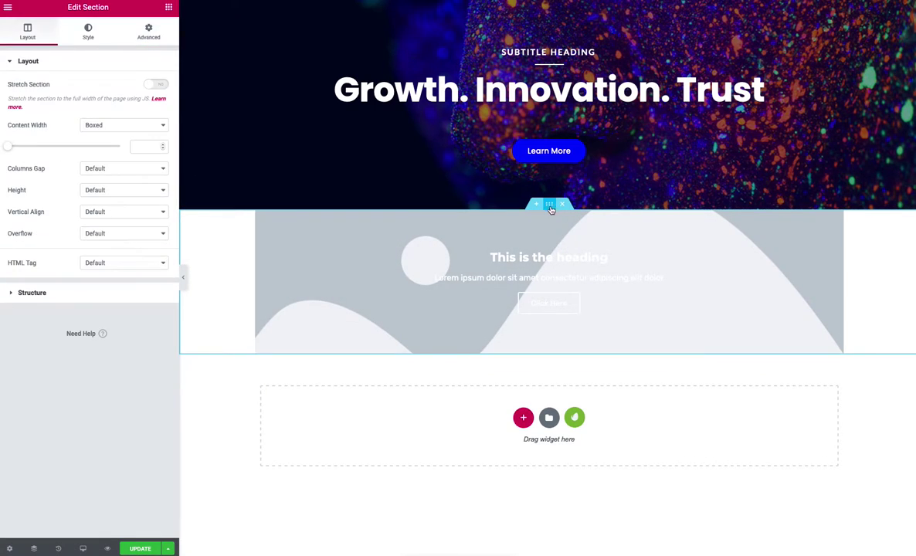
pyautogui.click(140, 126)
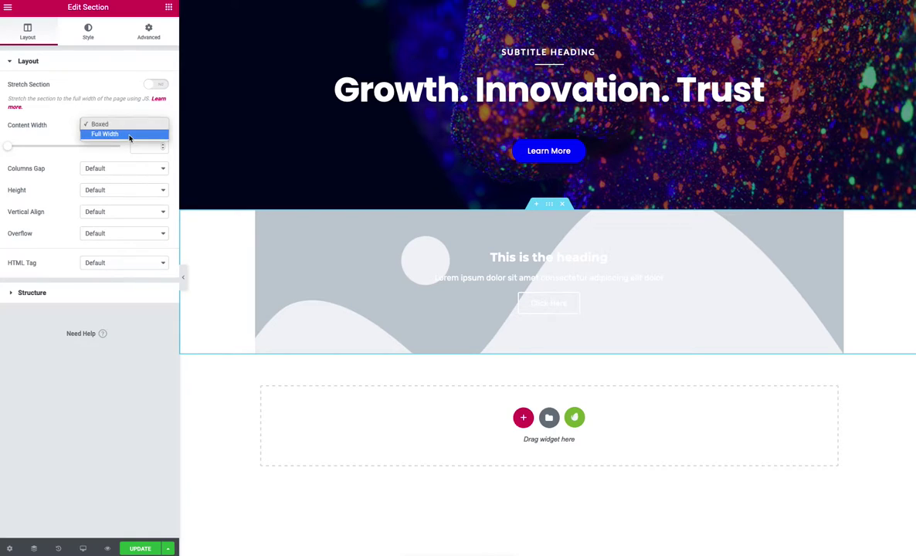
pyautogui.click(127, 135)
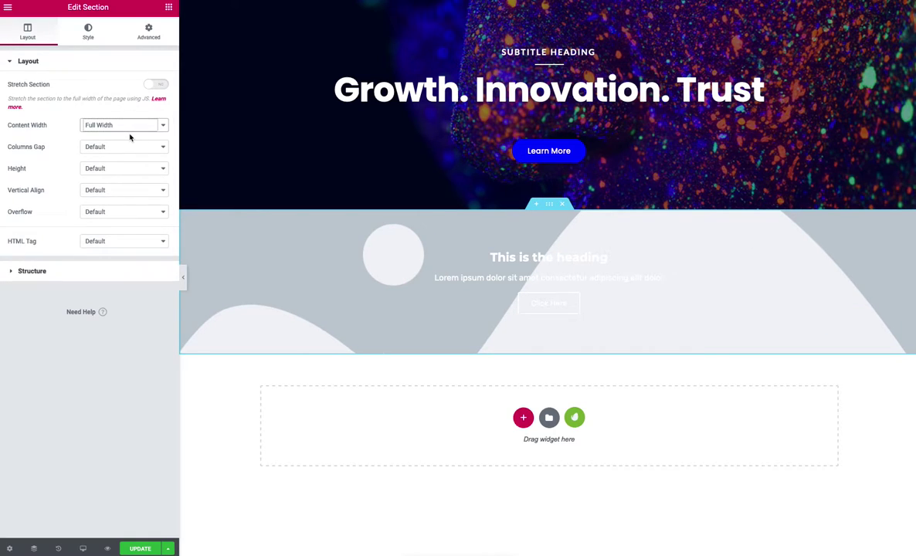
# Set the Call to Action widget's image to h-heyerlein-199092-unsplash.jpg from the media library.
pyautogui.click(476, 231)
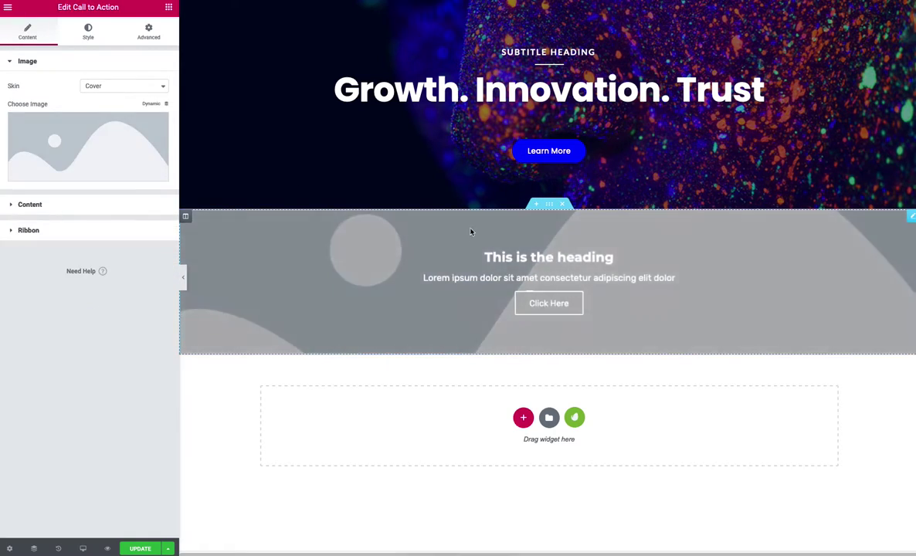
pyautogui.click(82, 130)
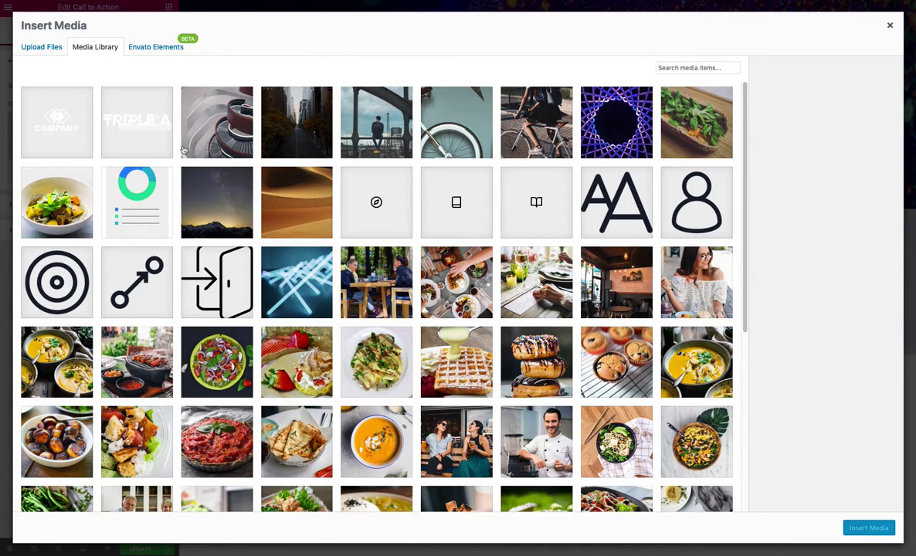
pyautogui.moveTo(745, 94); pyautogui.dragTo(746, 101)
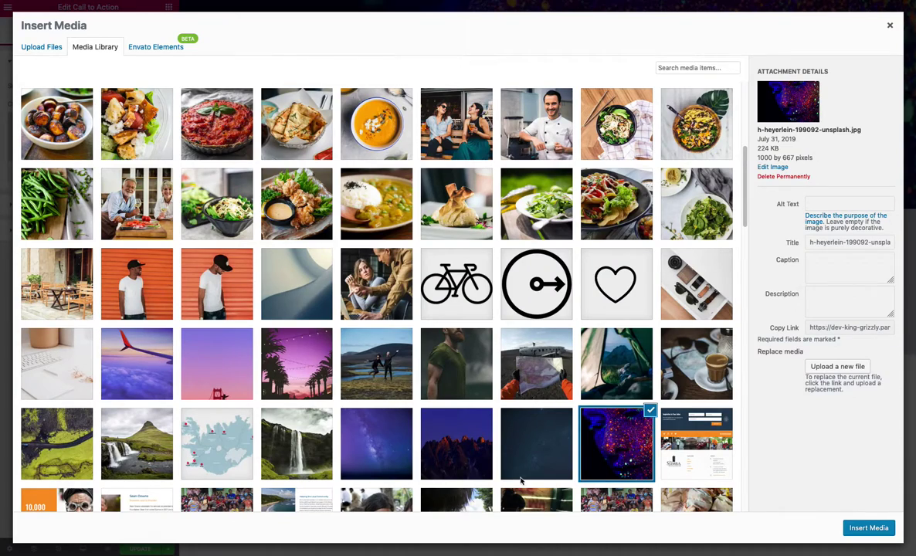
pyautogui.click(858, 529)
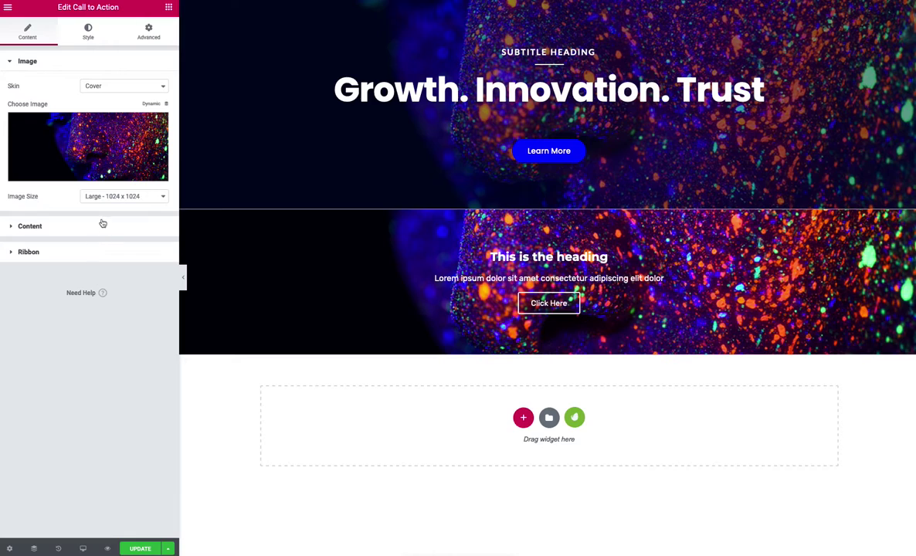
# Compare the Call to Action's image size options with the background image settings of the hero section above it.
pyautogui.click(98, 195)
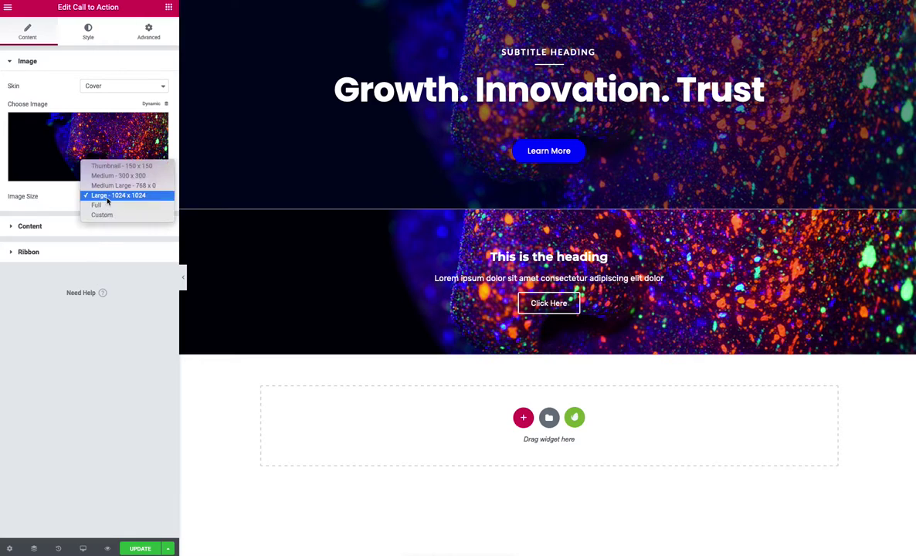
pyautogui.click(89, 400)
pyautogui.click(41, 226)
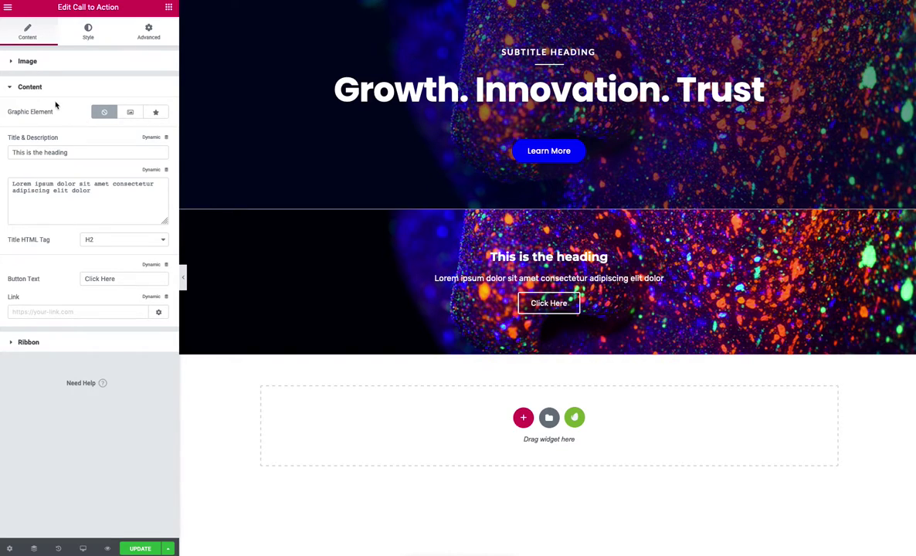
pyautogui.click(44, 65)
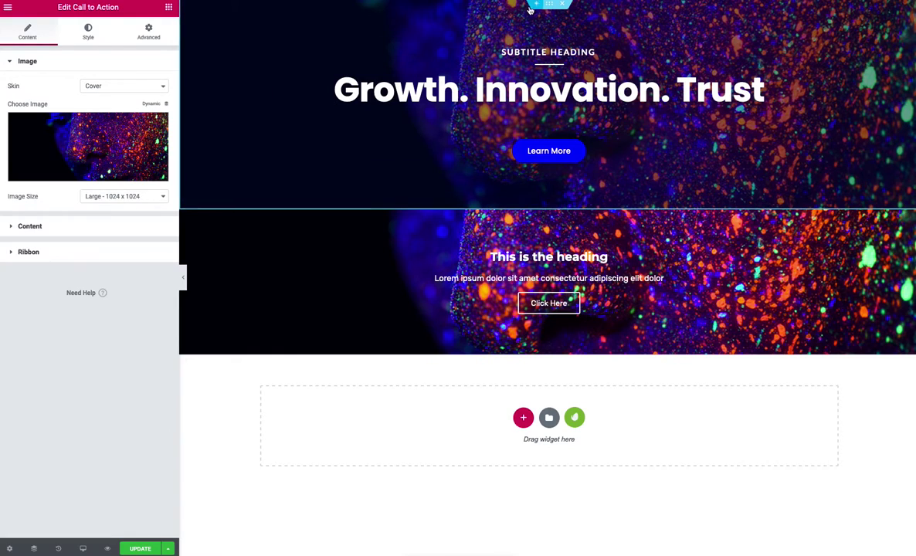
pyautogui.click(547, 9)
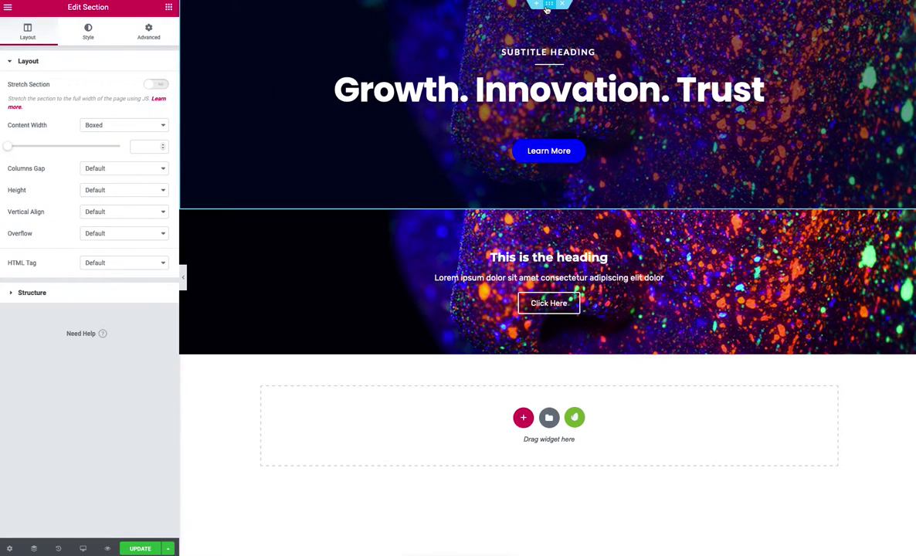
pyautogui.click(91, 35)
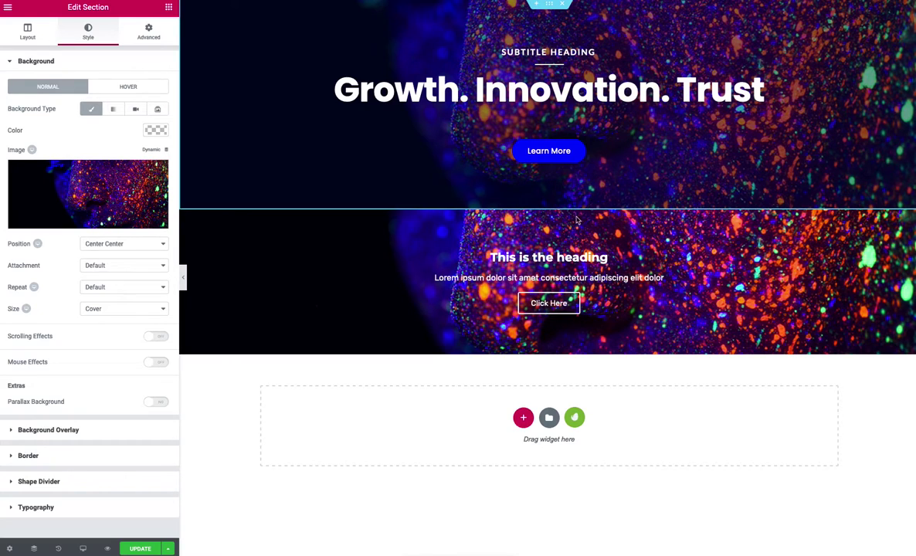
pyautogui.click(549, 206)
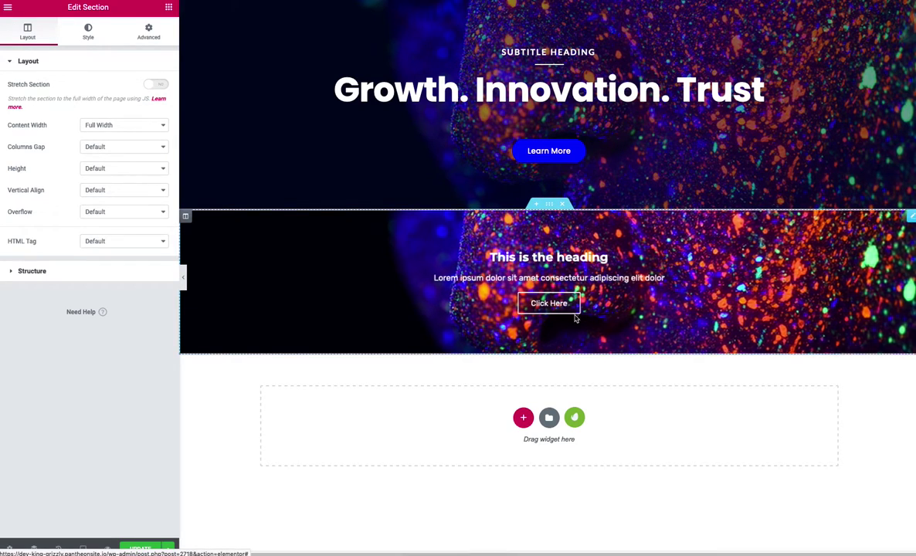
pyautogui.click(313, 272)
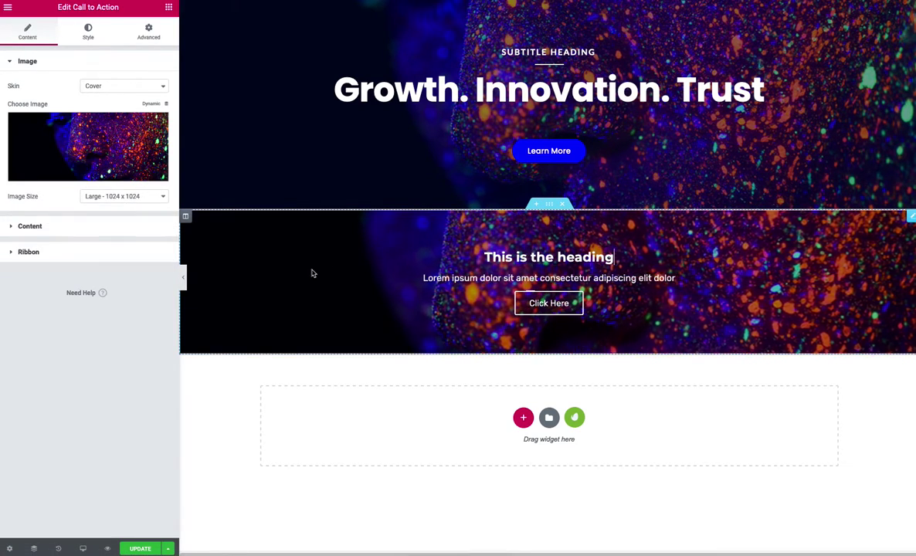
pyautogui.click(108, 199)
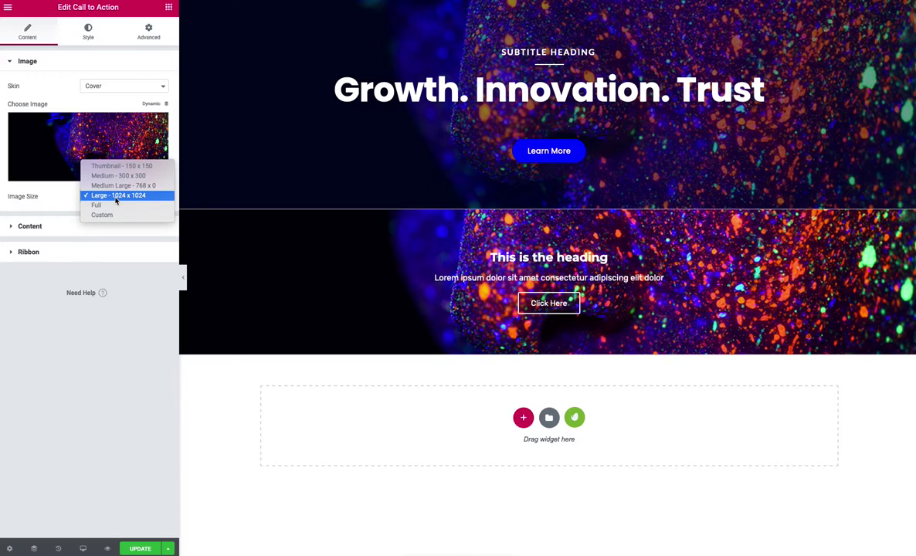
pyautogui.click(98, 348)
# Review the Call to Action's title, description and title HTML tag options alongside the content settings of the subtitle heading above.
pyautogui.click(39, 227)
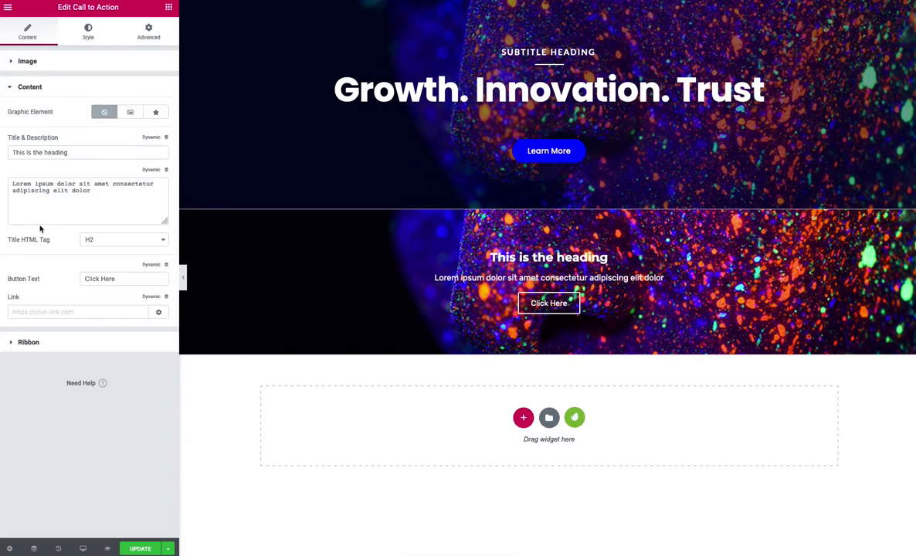
pyautogui.click(52, 156)
pyautogui.moveTo(53, 158); pyautogui.dragTo(0, 154)
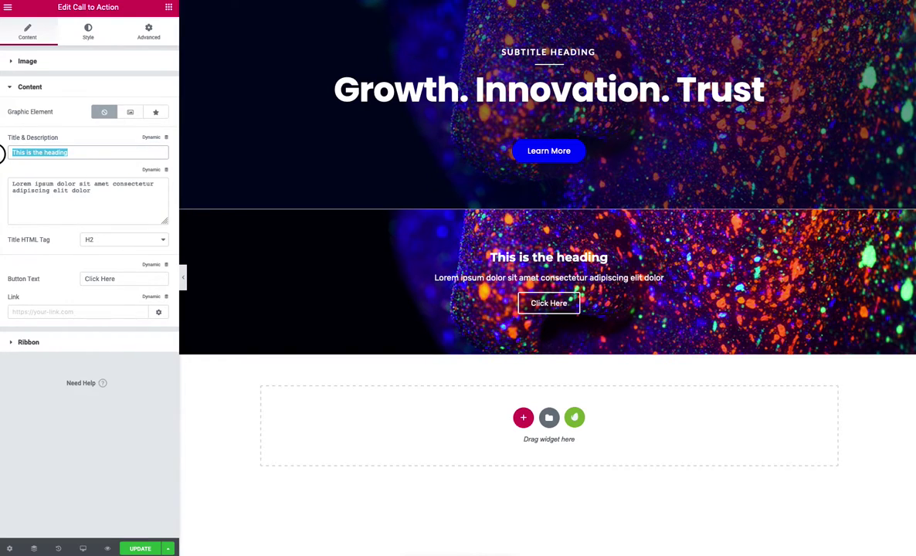
pyautogui.moveTo(82, 200); pyautogui.dragTo(0, 185)
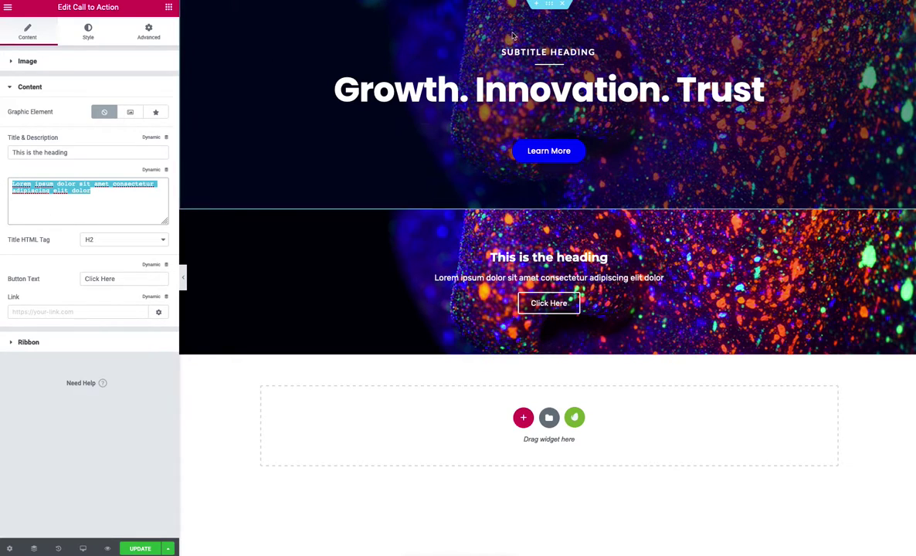
pyautogui.click(521, 54)
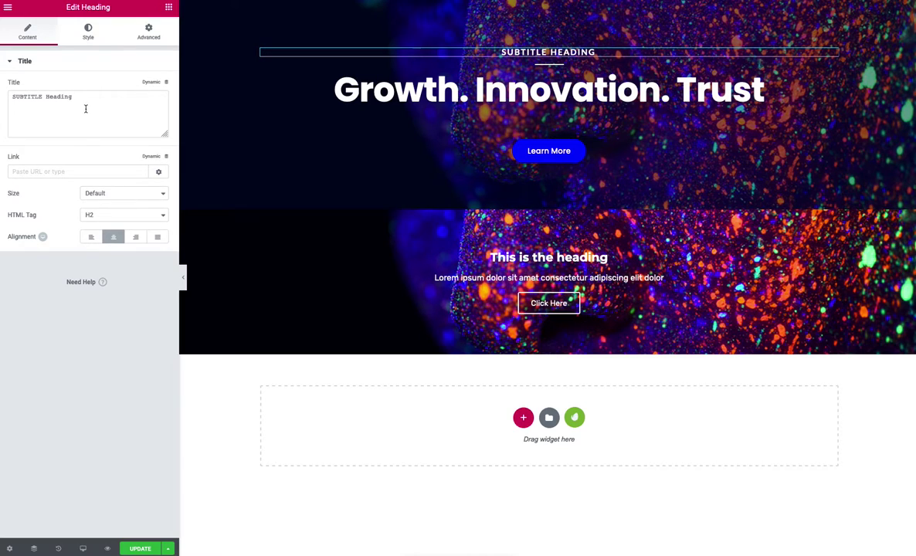
pyautogui.click(556, 244)
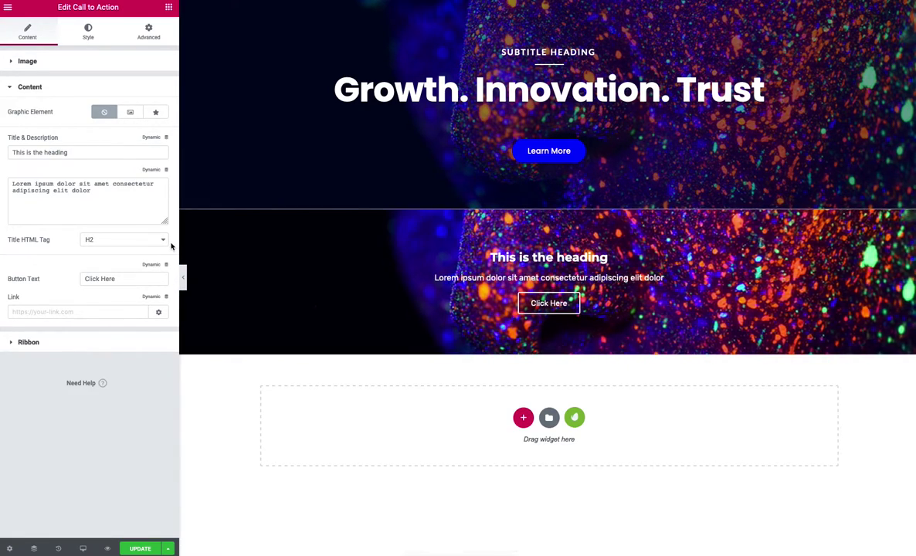
pyautogui.click(120, 240)
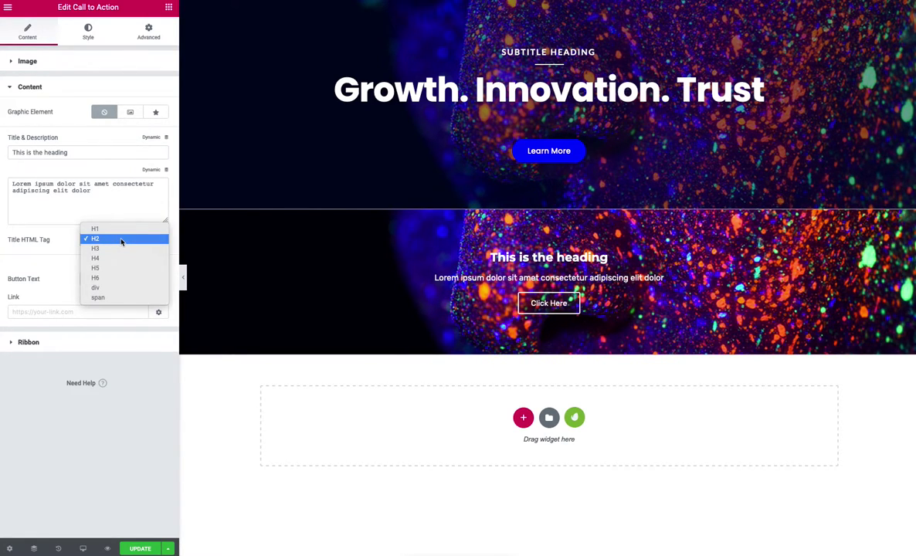
pyautogui.click(120, 239)
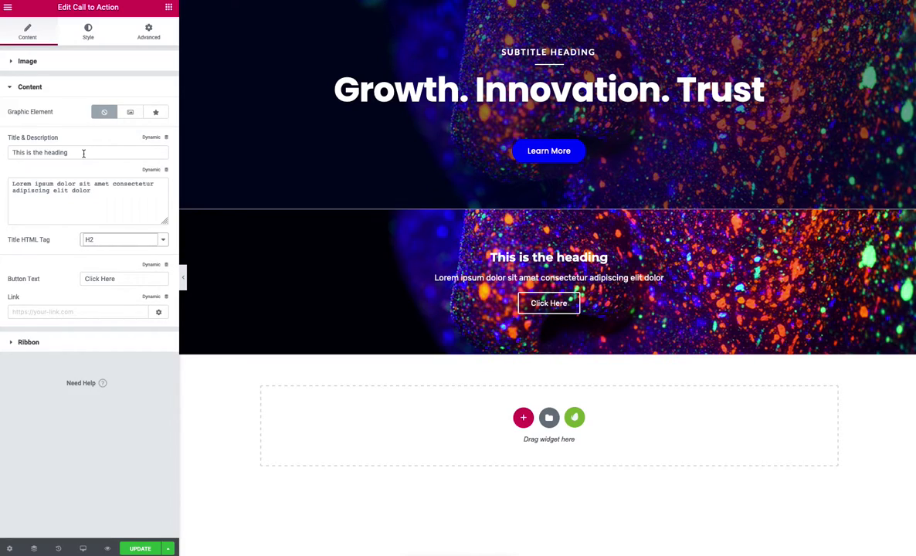
# Set the Call to Action's title to "Premium Party Supplies".
pyautogui.moveTo(83, 153); pyautogui.dragTo(1, 144)
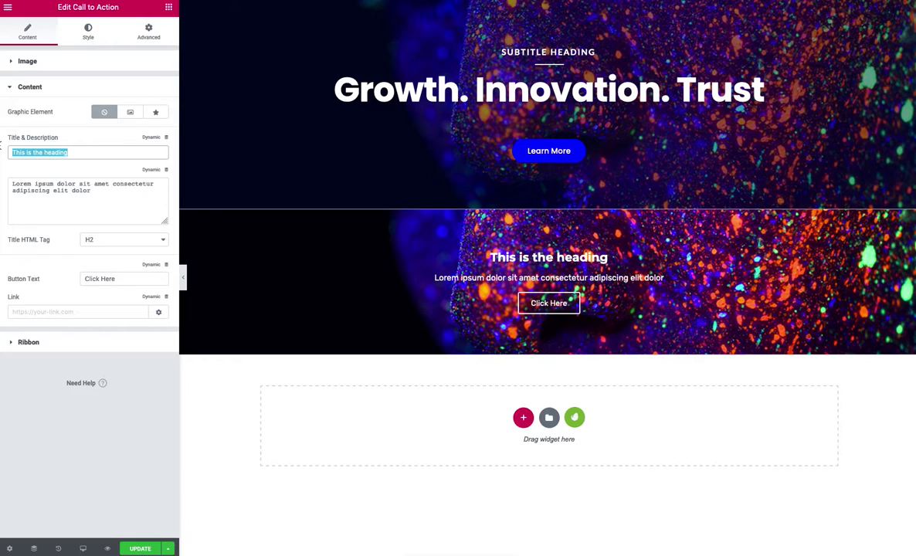
pyautogui.write('Prem')
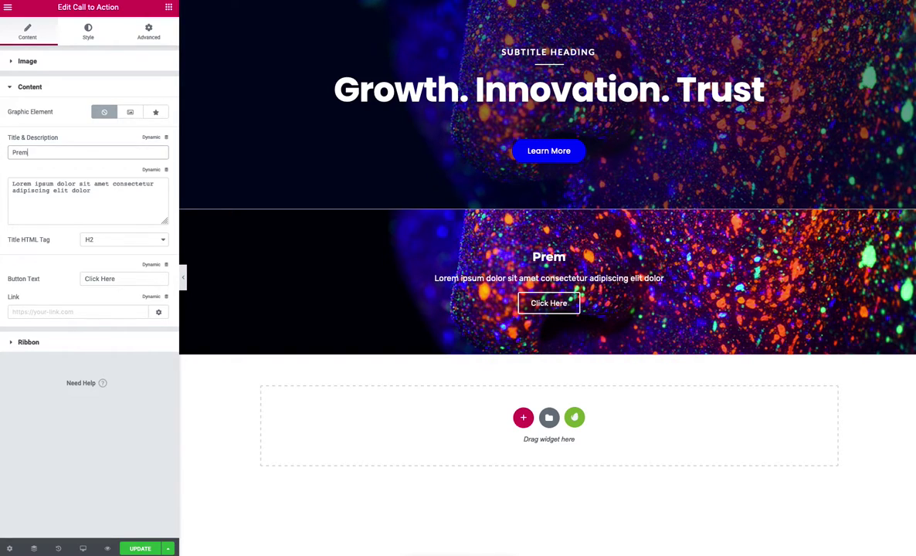
pyautogui.write('ium ')
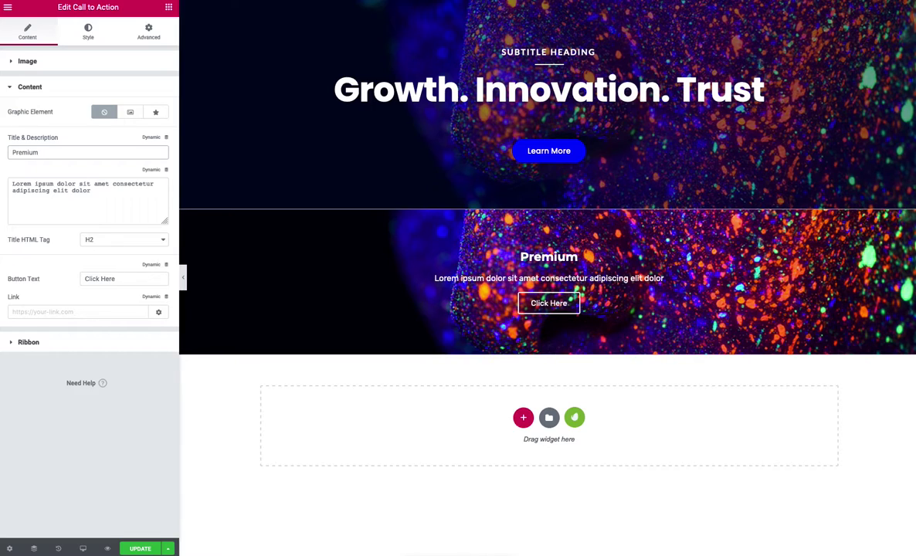
pyautogui.write('P')
pyautogui.press('BackSpace')
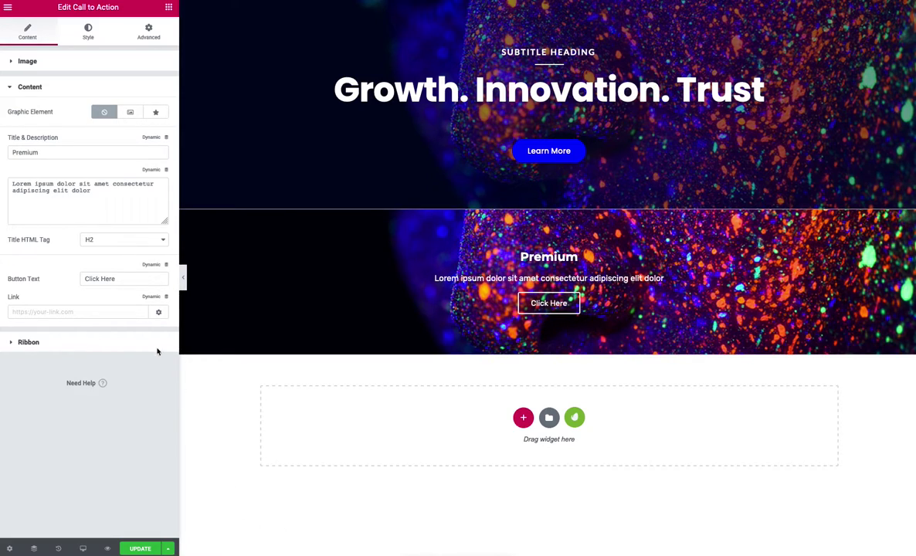
pyautogui.click(72, 152)
pyautogui.write('P')
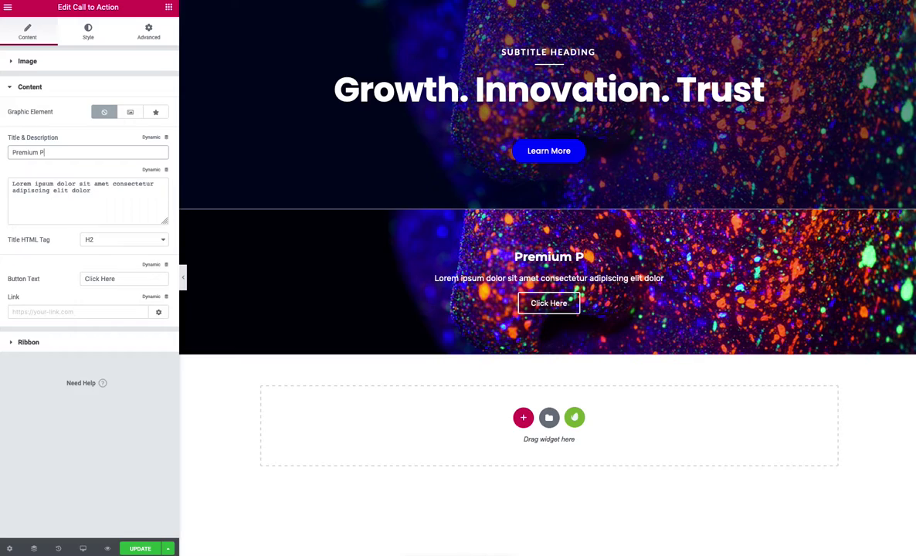
pyautogui.write('ary Supplies')
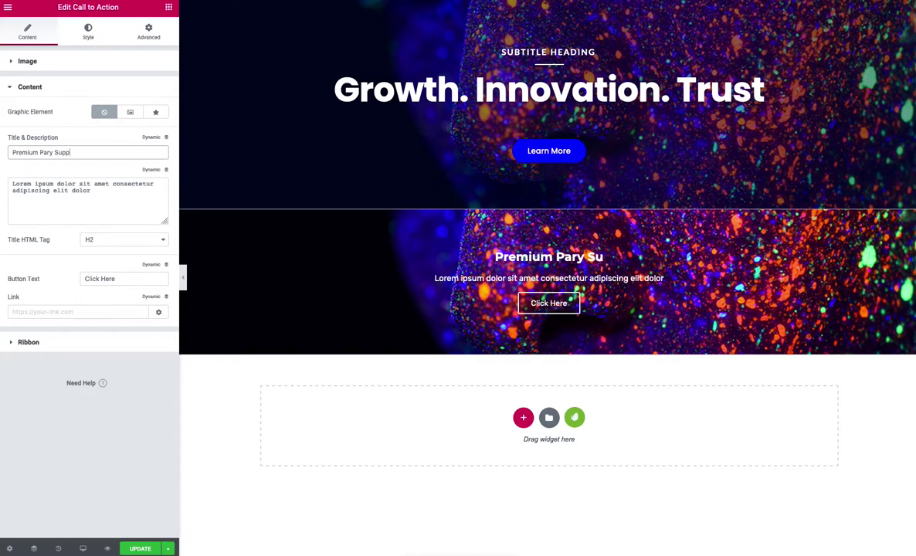
pyautogui.click(50, 152)
pyautogui.write('t')
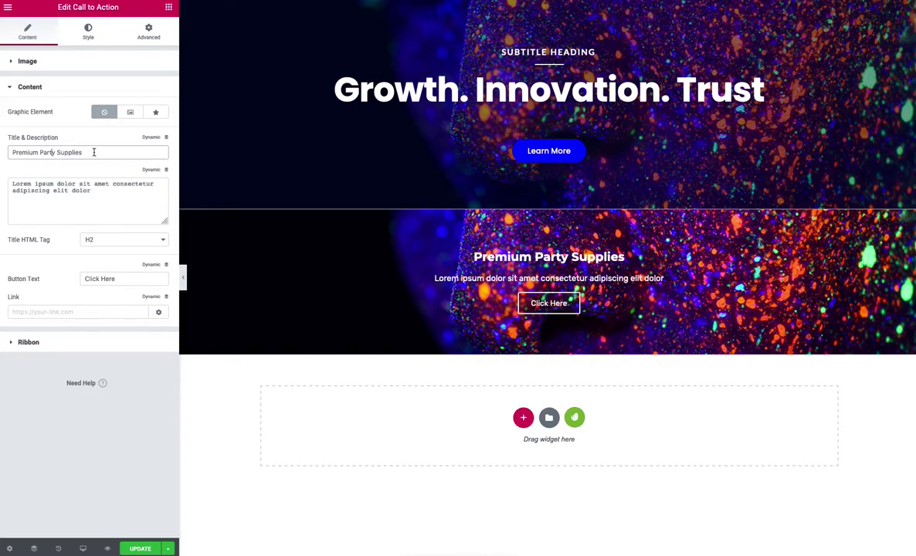
# Set the Call to Action's description to "Dance Your Face Off!" and its button text to "Learn More".
pyautogui.moveTo(113, 198); pyautogui.dragTo(2, 180)
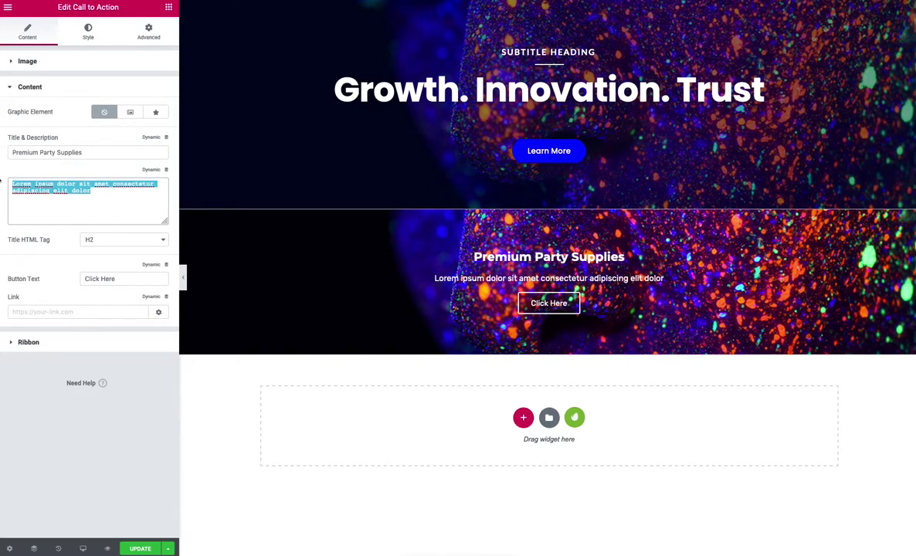
pyautogui.write('Dance Your')
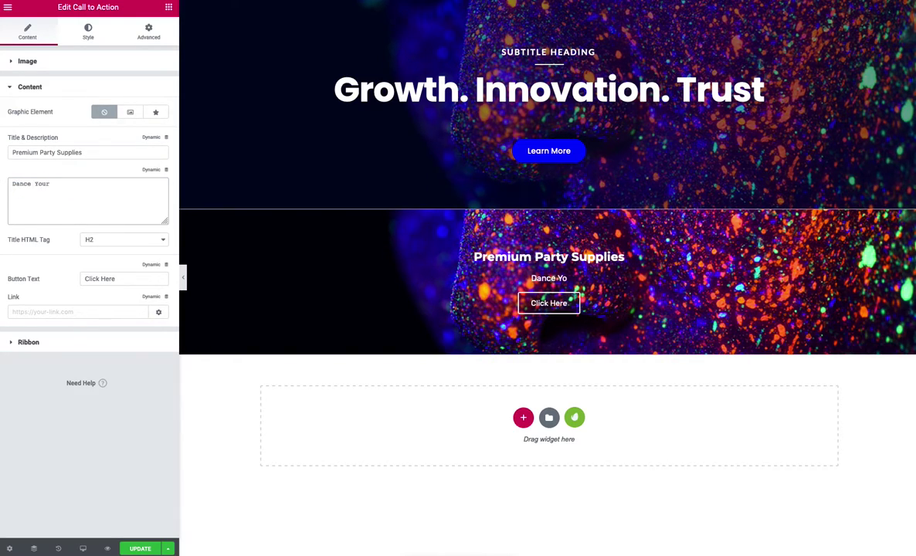
pyautogui.write(' Face Off!')
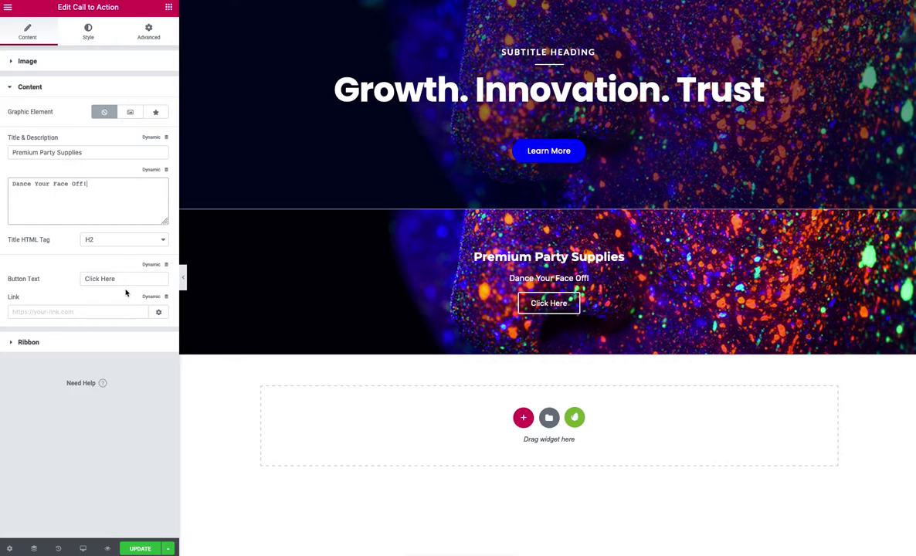
pyautogui.moveTo(131, 282); pyautogui.dragTo(67, 280)
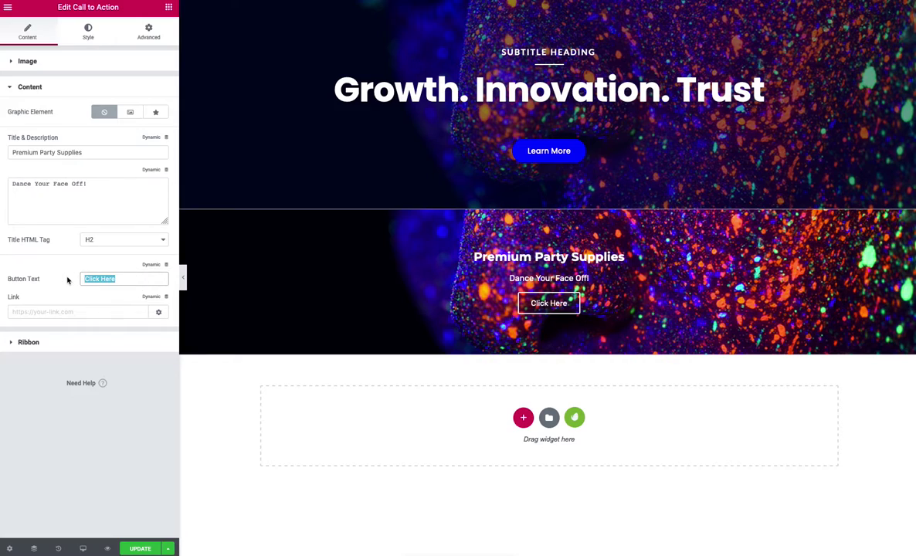
pyautogui.write('Learn ')
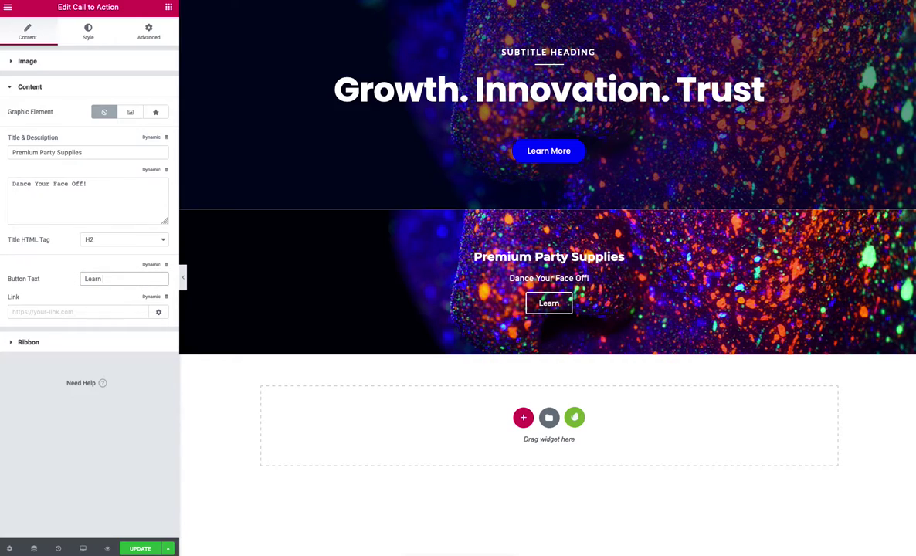
pyautogui.write('More')
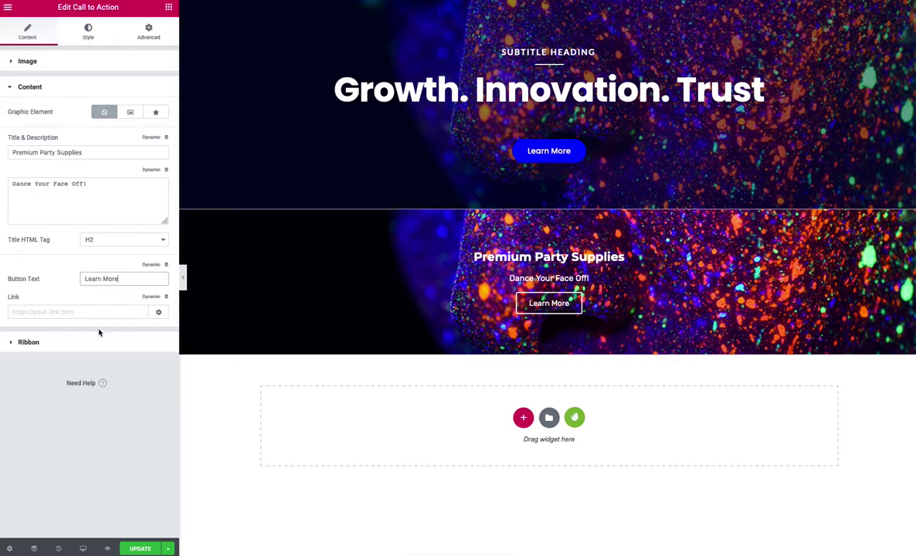
# Set the Call to Action's link to # and apply it to the Whole Box.
pyautogui.click(84, 313)
pyautogui.write('#')
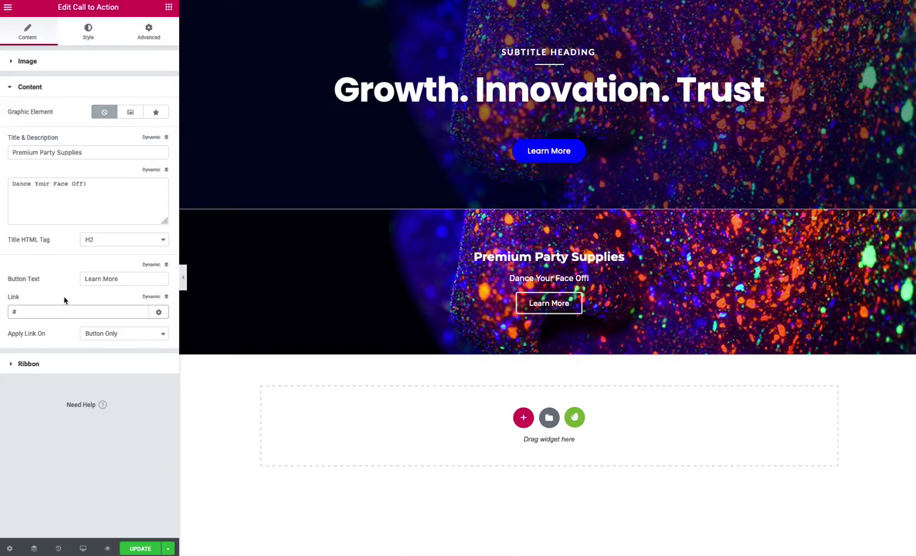
pyautogui.click(92, 336)
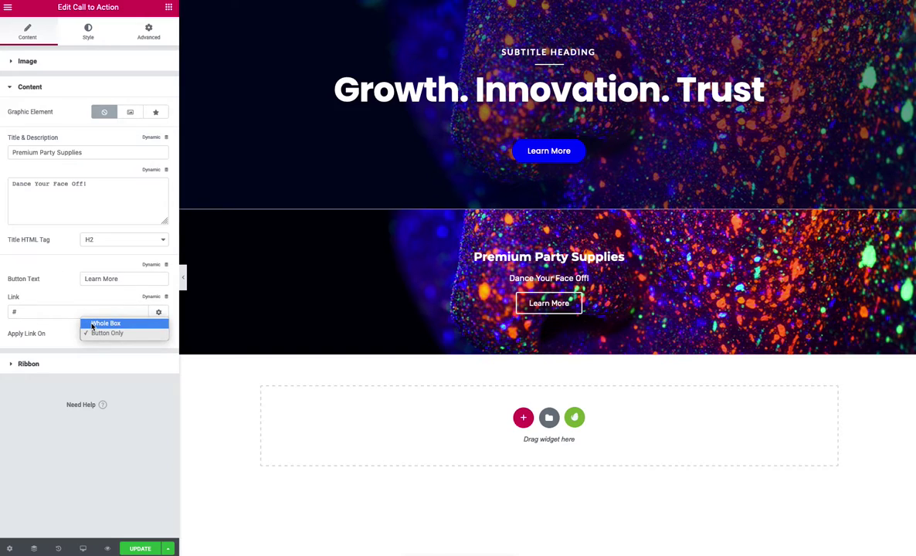
pyautogui.click(94, 323)
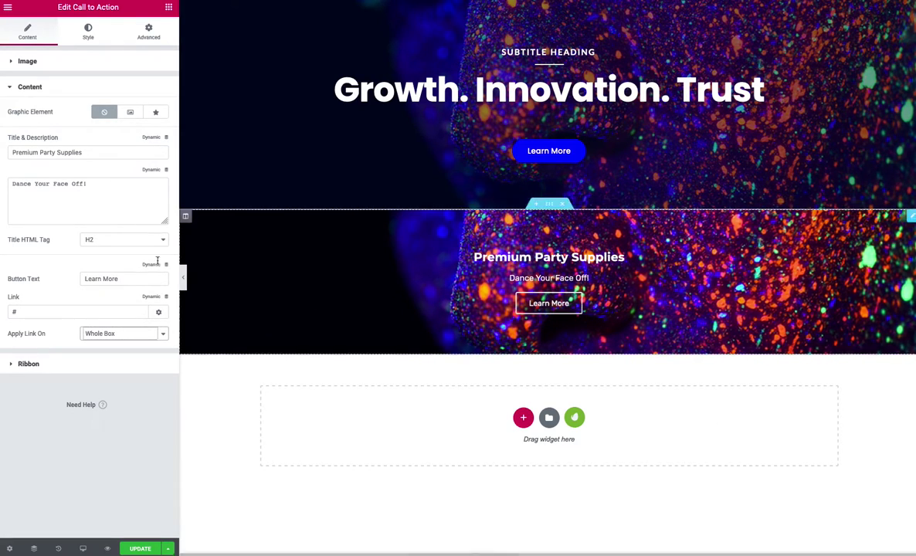
# Set the Call to Action box height to 438 px and its vertical position to Middle.
pyautogui.click(90, 32)
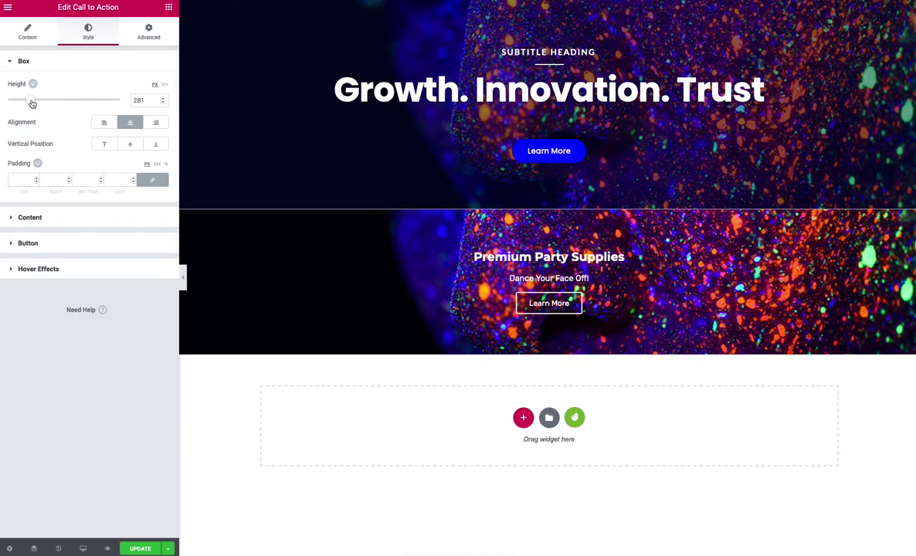
pyautogui.moveTo(32, 102); pyautogui.dragTo(51, 104)
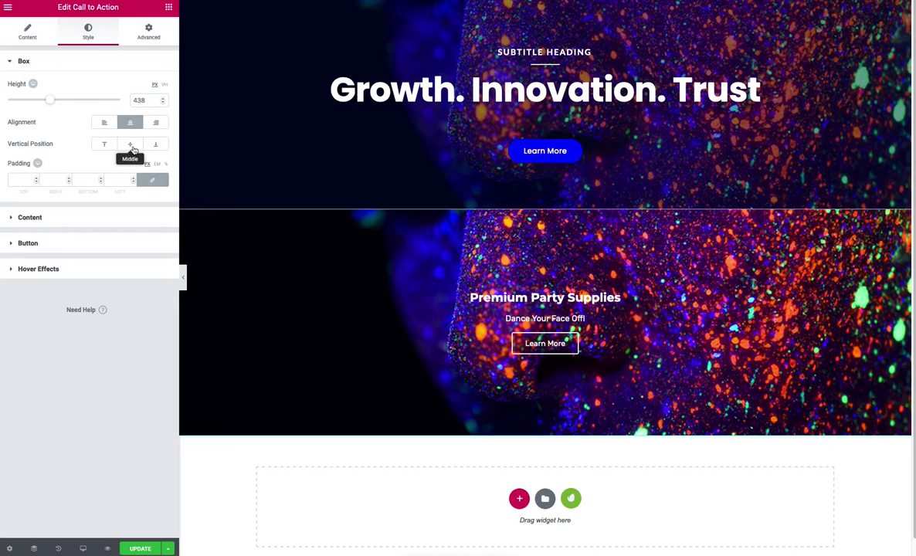
pyautogui.click(153, 146)
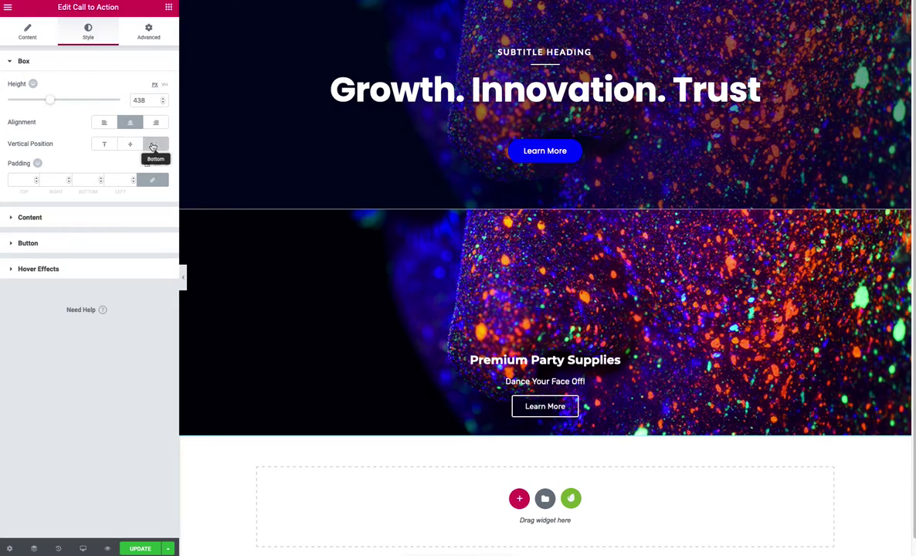
pyautogui.click(128, 146)
pyautogui.click(120, 146)
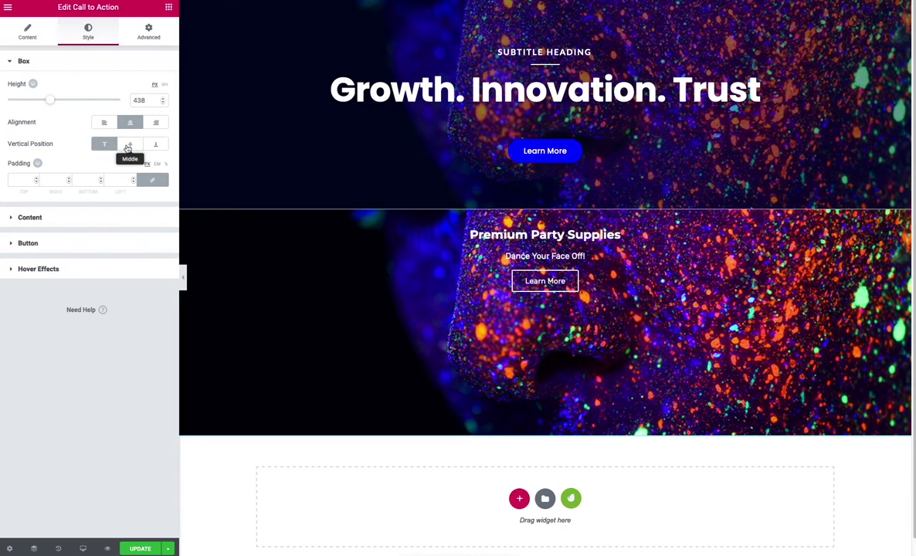
pyautogui.click(128, 147)
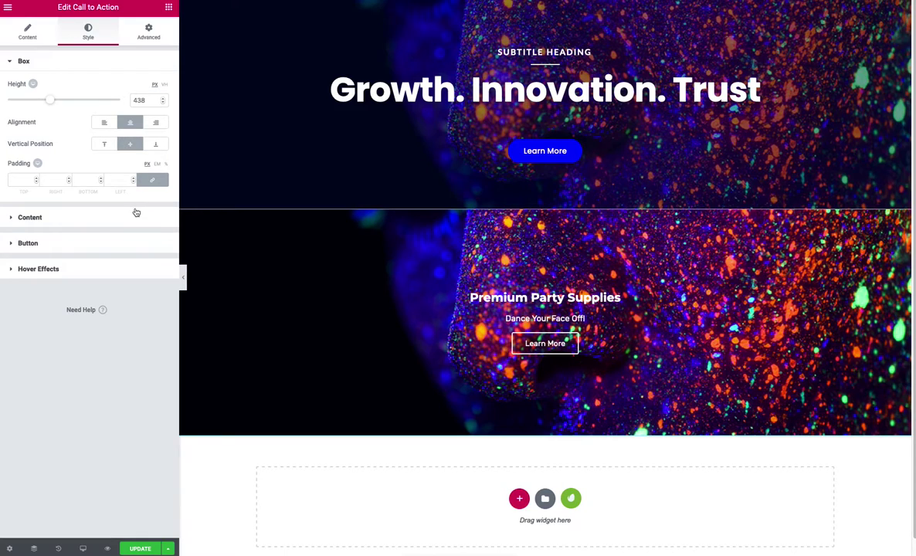
# Set the Call to Action title's font size to 1 rem and its text transform to Uppercase.
pyautogui.click(63, 216)
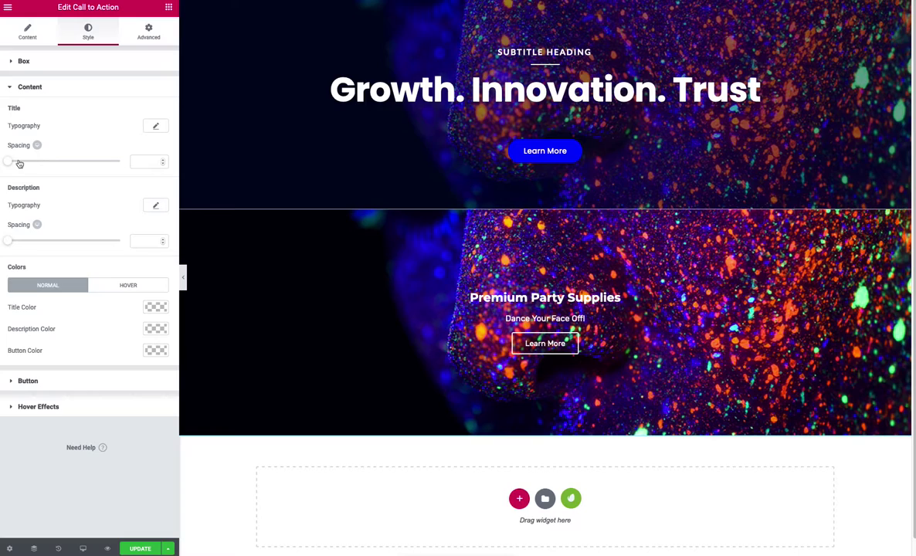
pyautogui.click(155, 128)
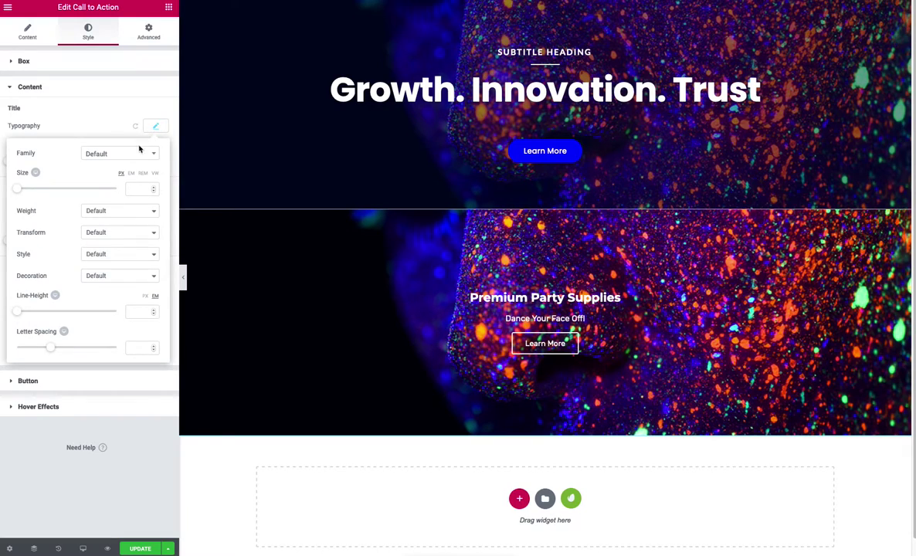
pyautogui.click(143, 174)
pyautogui.click(143, 186)
pyautogui.write('1')
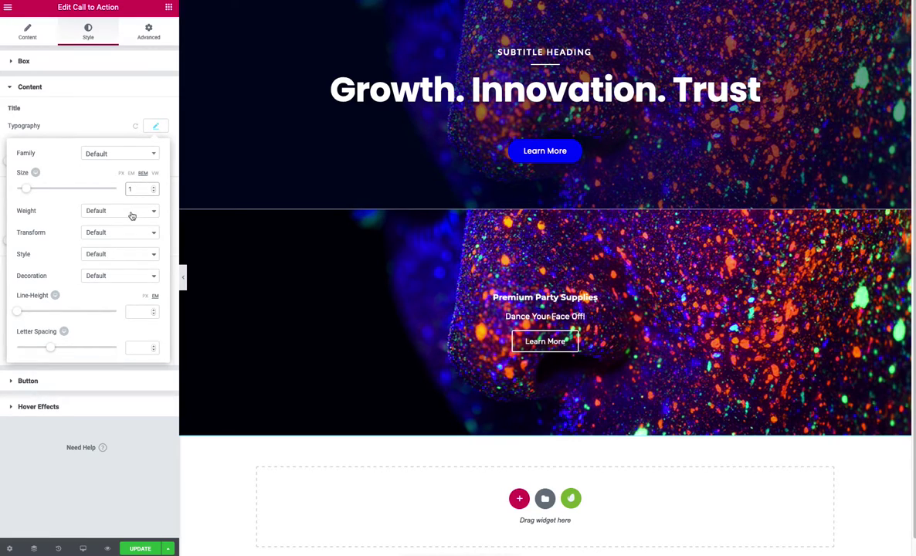
pyautogui.click(97, 231)
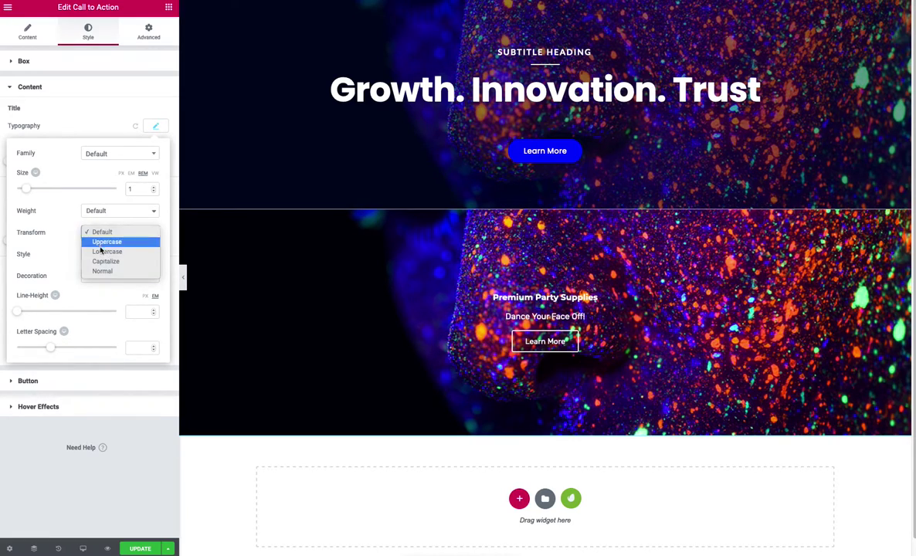
pyautogui.click(106, 242)
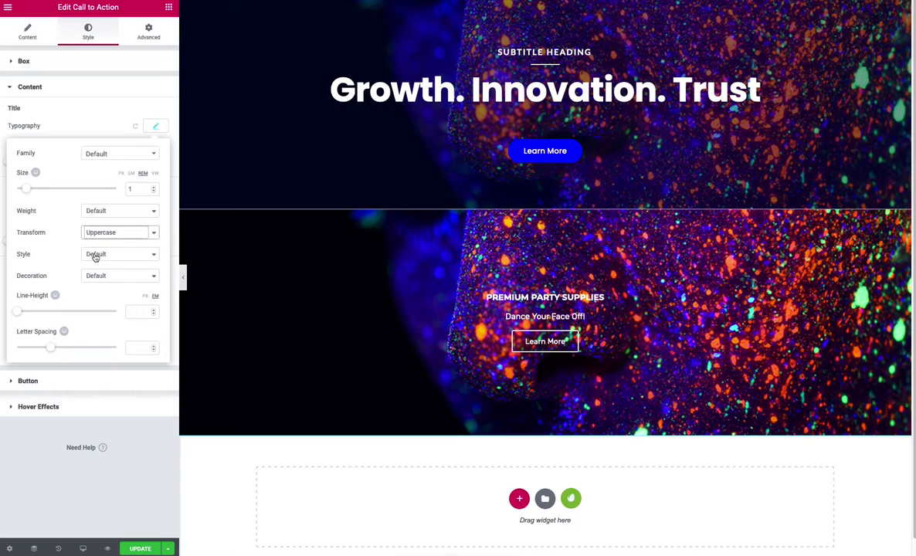
# Set the Call to Action title's font weight to 600 and its letter spacing to 1.7.
pyautogui.click(105, 209)
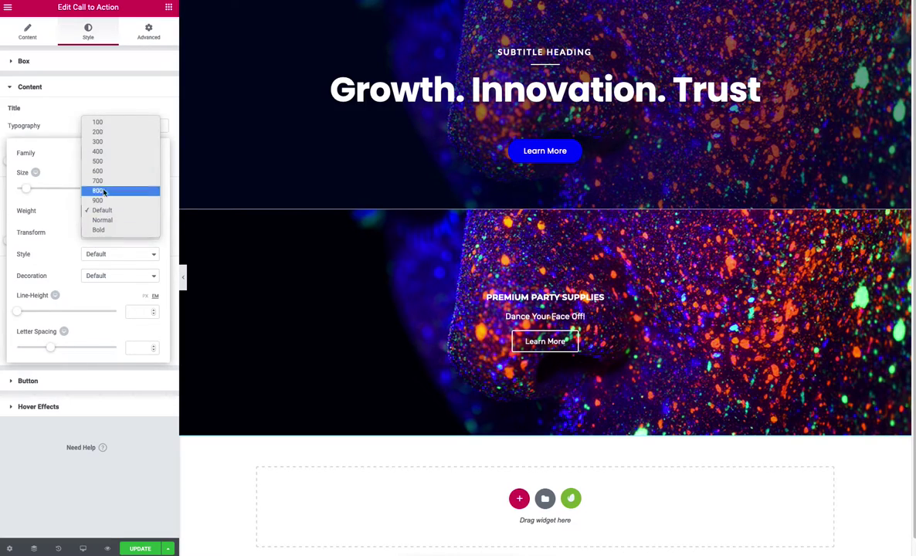
pyautogui.click(99, 142)
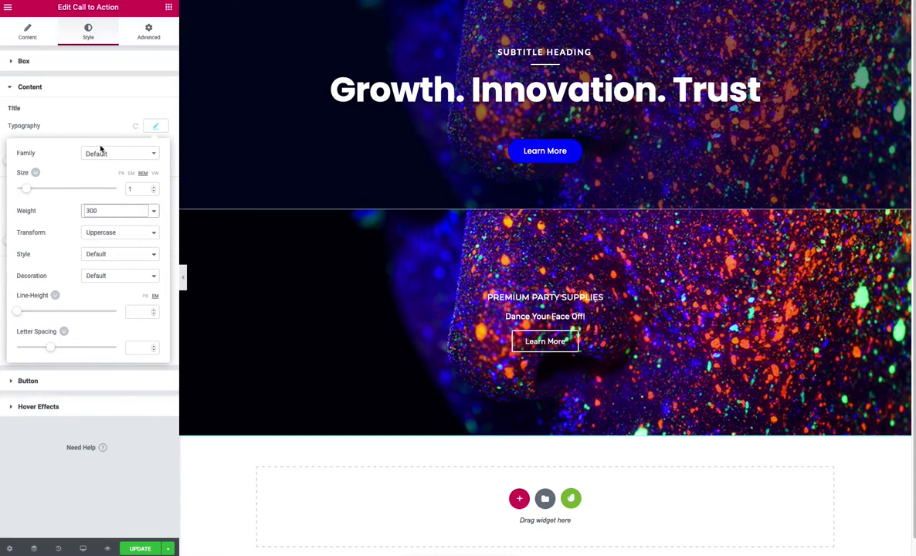
pyautogui.click(102, 203)
pyautogui.click(100, 218)
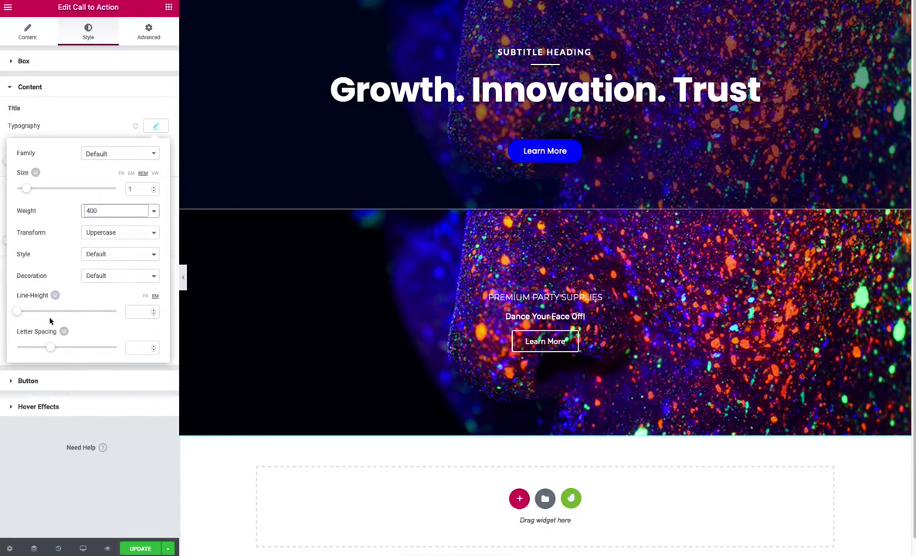
pyautogui.moveTo(50, 347); pyautogui.dragTo(61, 347)
pyautogui.click(106, 211)
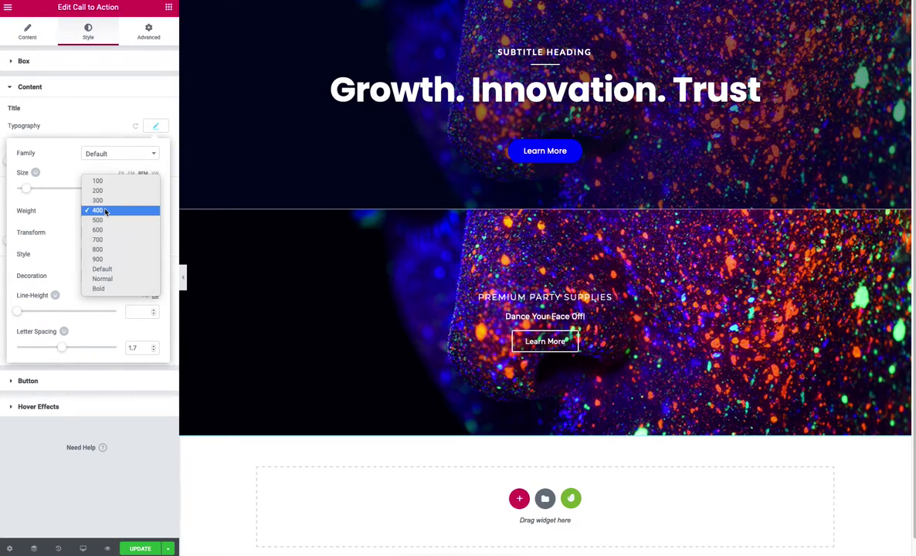
pyautogui.click(105, 229)
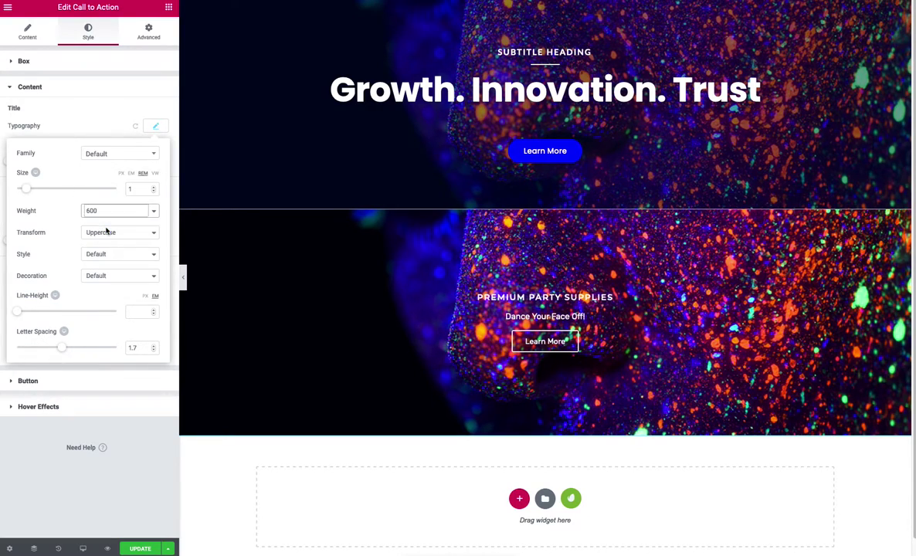
pyautogui.click(100, 506)
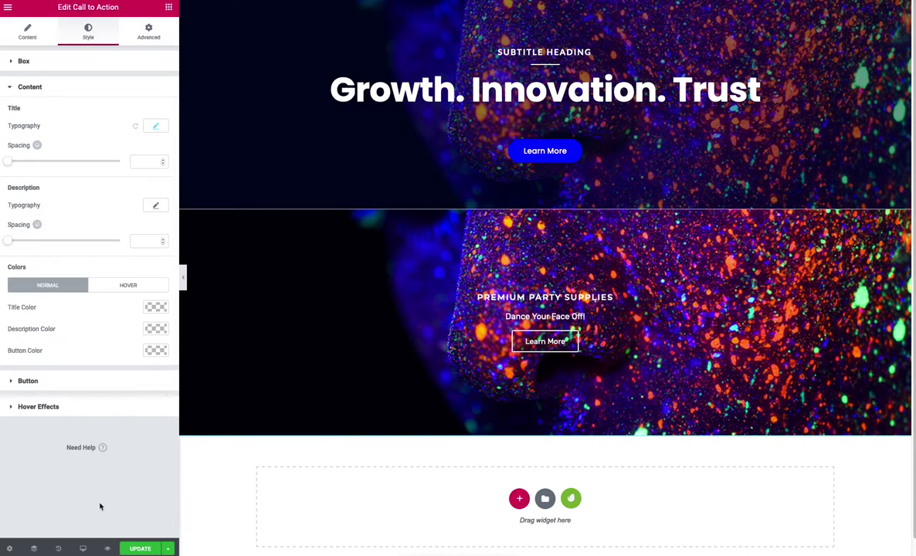
# Set the Call to Action description's font size to 4 rem and its weight to 900.
pyautogui.click(153, 207)
pyautogui.click(142, 252)
pyautogui.click(140, 269)
pyautogui.write('3')
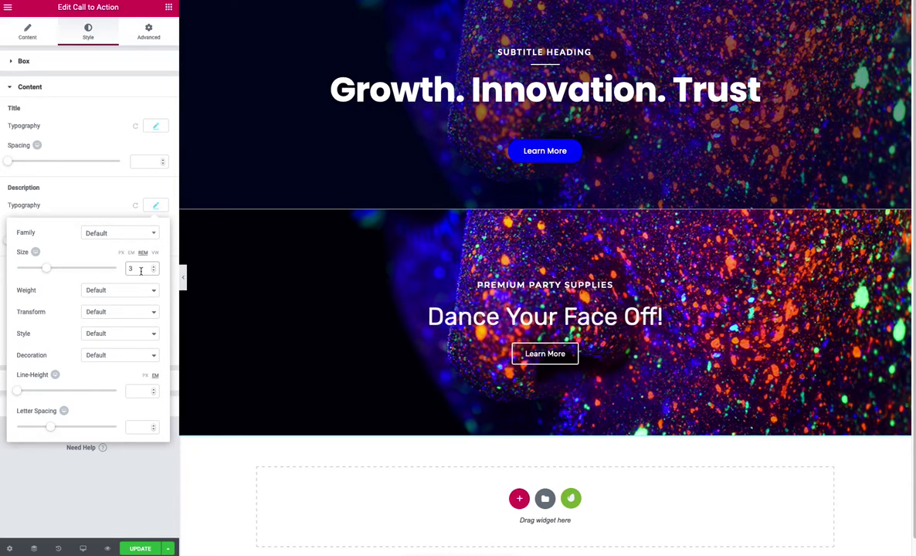
pyautogui.press('BackSpace')
pyautogui.write('4')
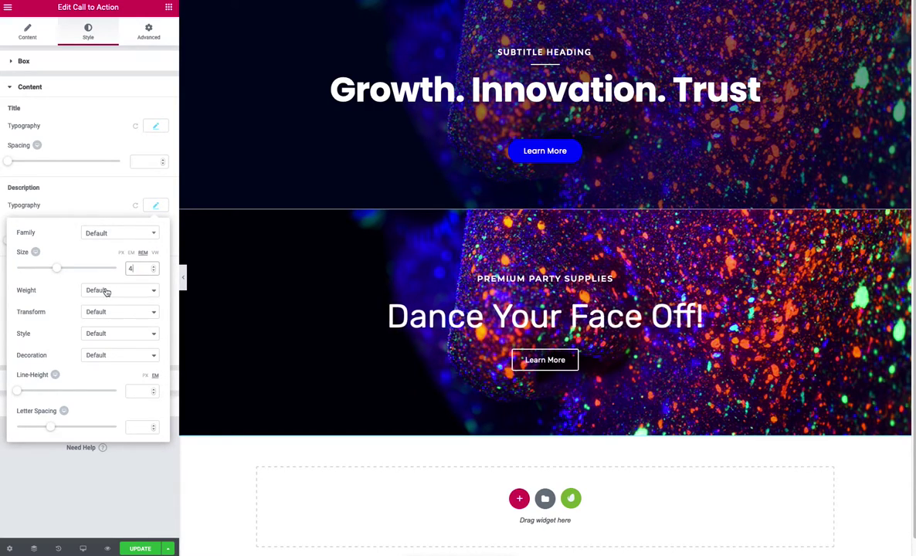
pyautogui.click(107, 291)
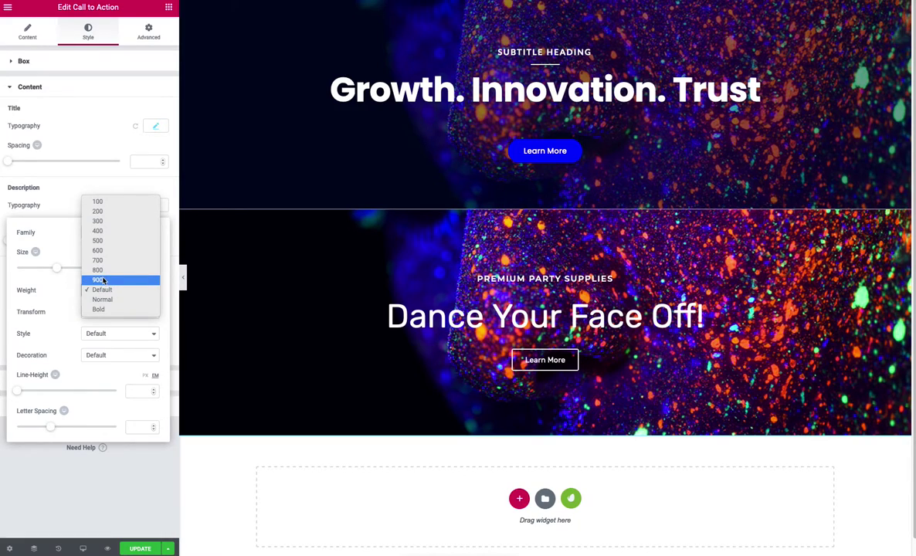
pyautogui.click(98, 280)
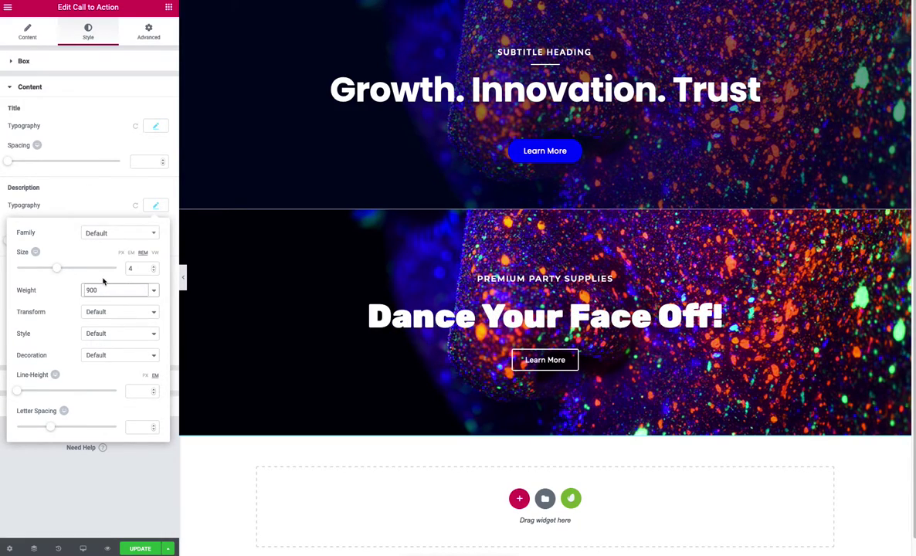
# Check the typography settings of the "Growth. Innovation. Trust" heading in the section above.
pyautogui.click(381, 91)
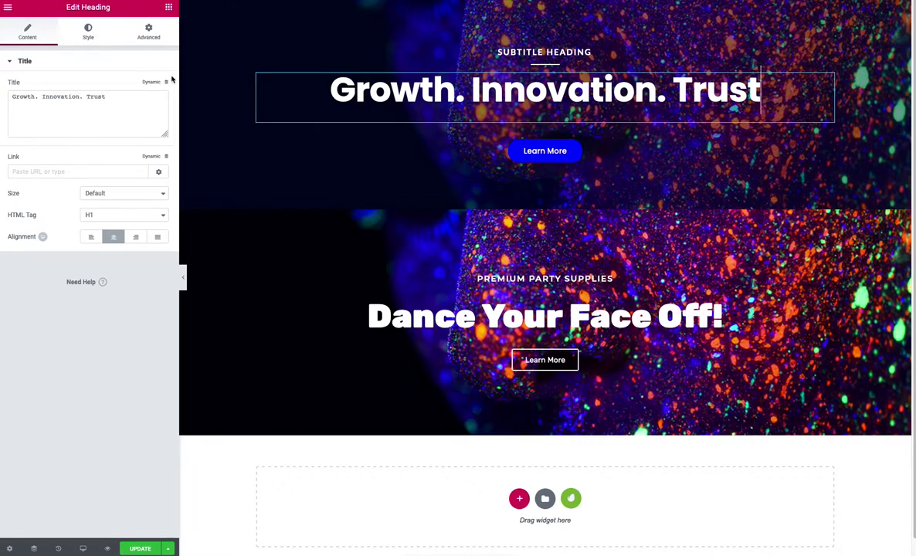
pyautogui.click(89, 33)
pyautogui.click(156, 109)
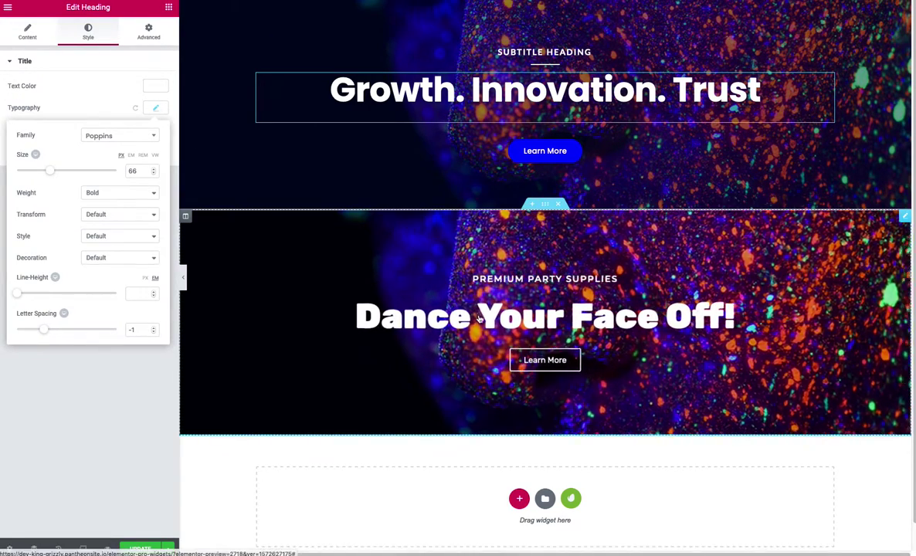
# Change the Call to Action description's font family to Poppins.
pyautogui.click(814, 274)
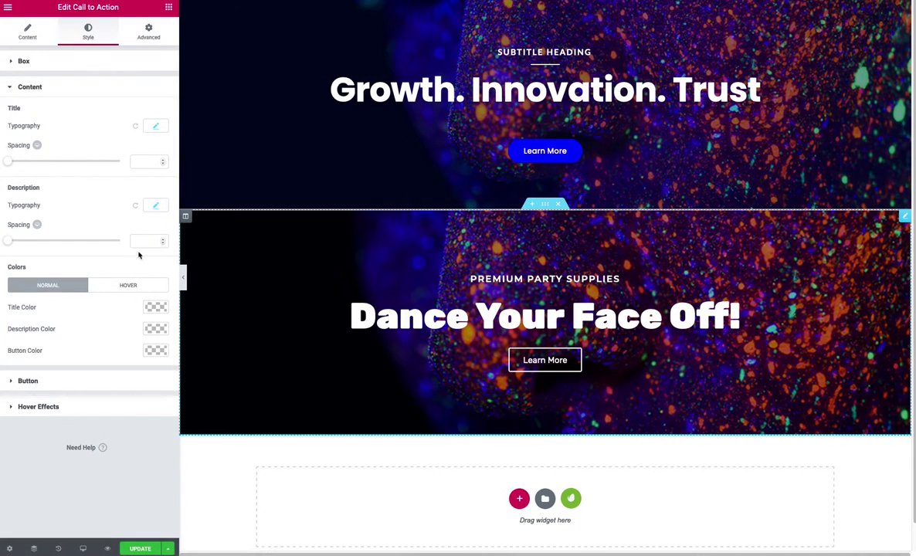
pyautogui.click(155, 206)
pyautogui.click(125, 232)
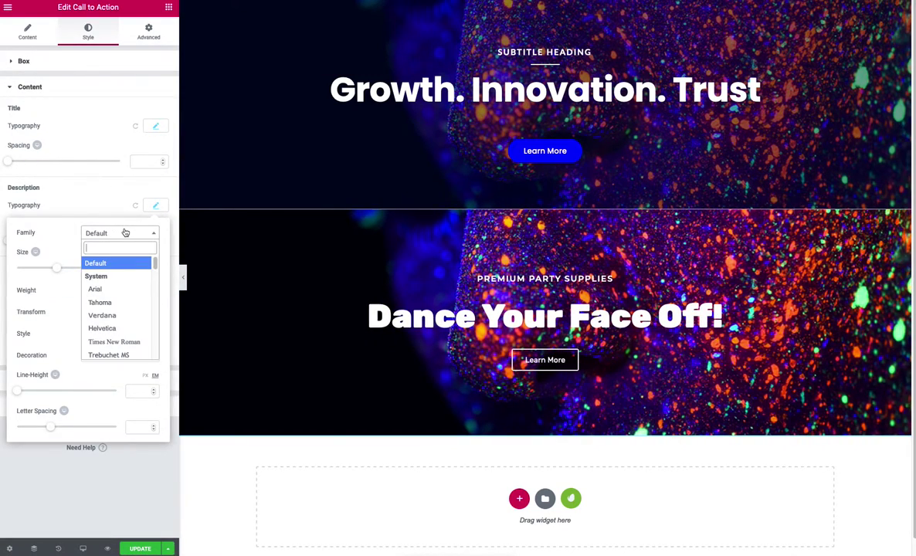
pyautogui.write('poppin')
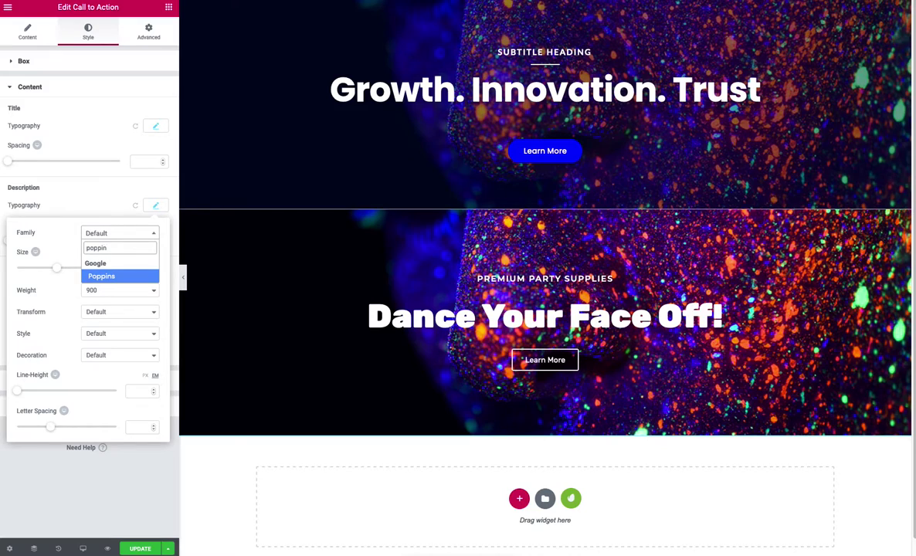
pyautogui.press('Return')
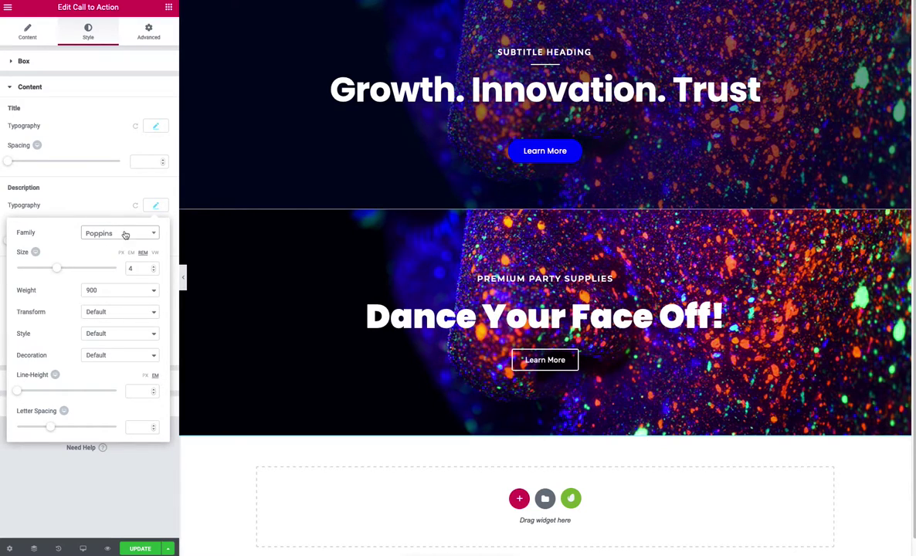
# Compare lighter font weights for the Call to Action description and set the weight to 700.
pyautogui.click(123, 289)
pyautogui.click(120, 284)
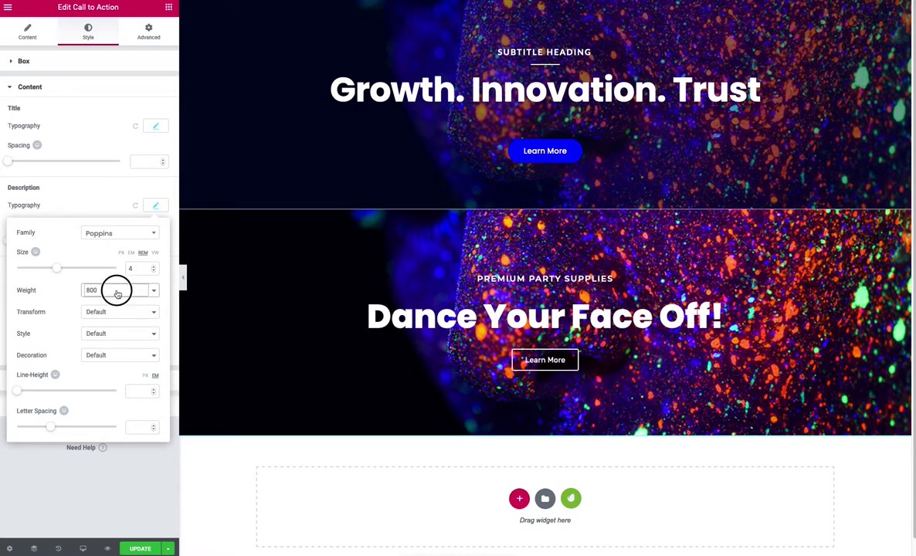
pyautogui.click(118, 295)
pyautogui.click(116, 287)
pyautogui.click(140, 290)
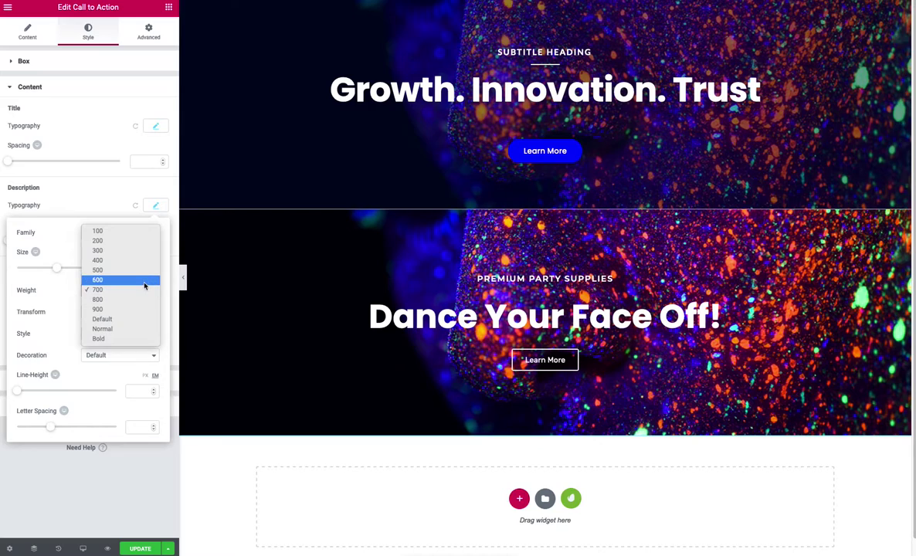
pyautogui.click(145, 280)
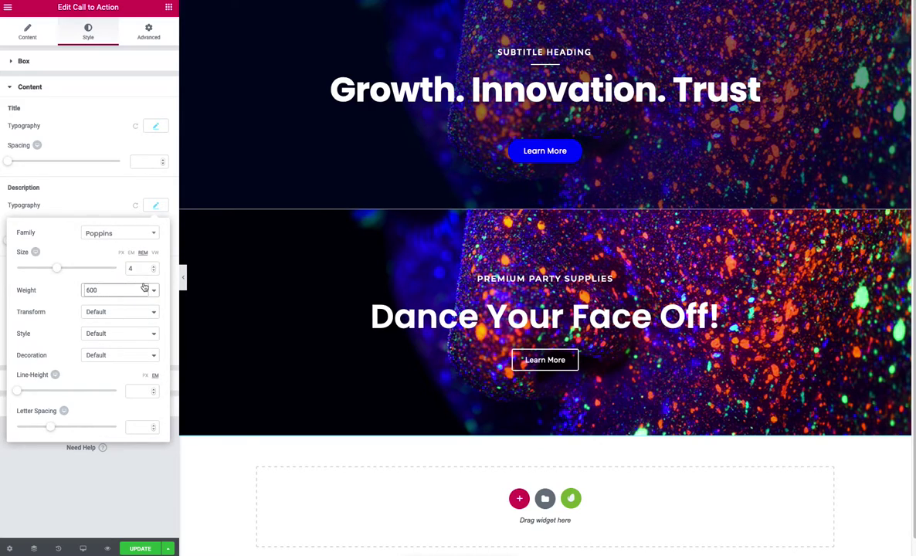
pyautogui.click(147, 291)
pyautogui.click(148, 296)
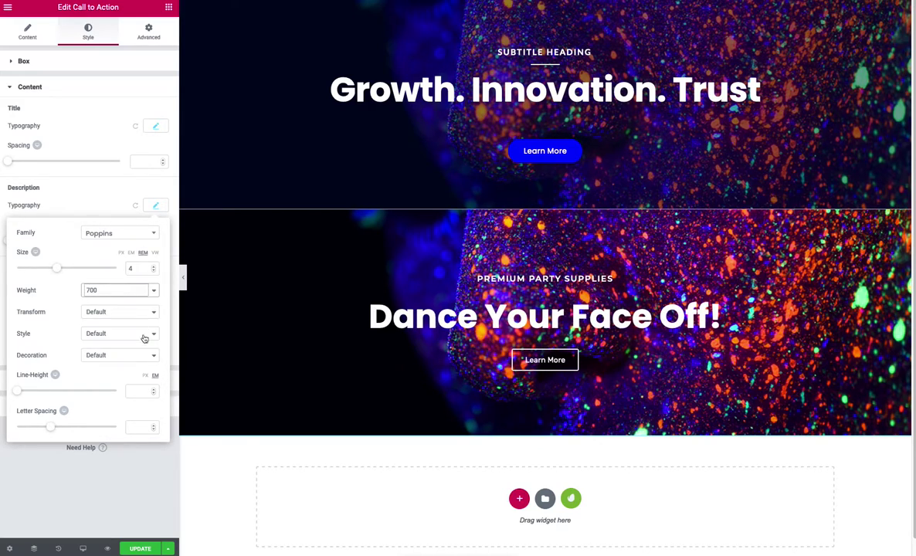
pyautogui.click(108, 485)
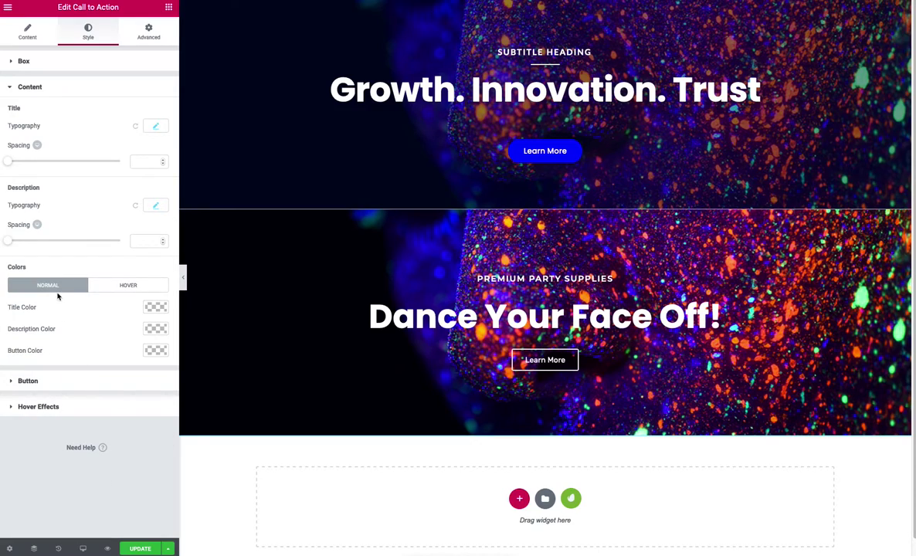
# Set the Call to Action's normal button color to the blue #0059e0.
pyautogui.click(150, 350)
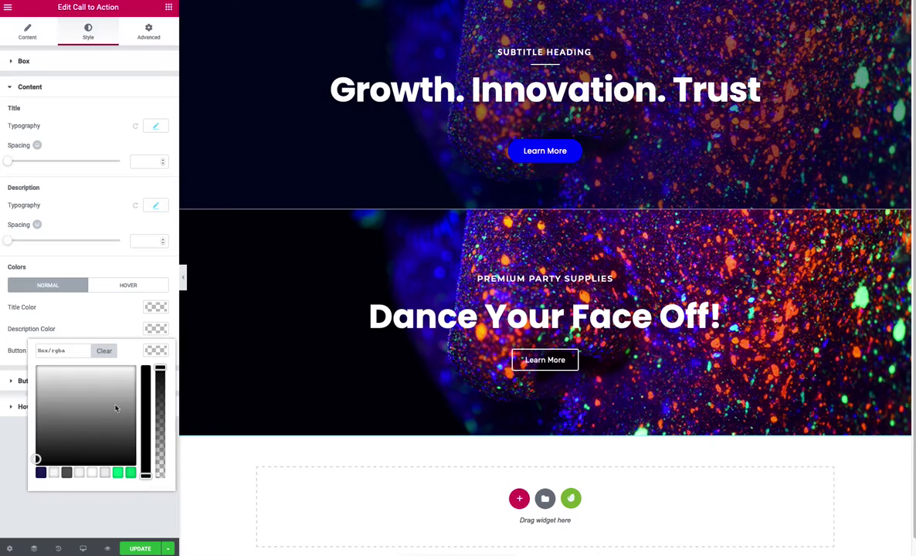
pyautogui.click(36, 366)
pyautogui.click(142, 374)
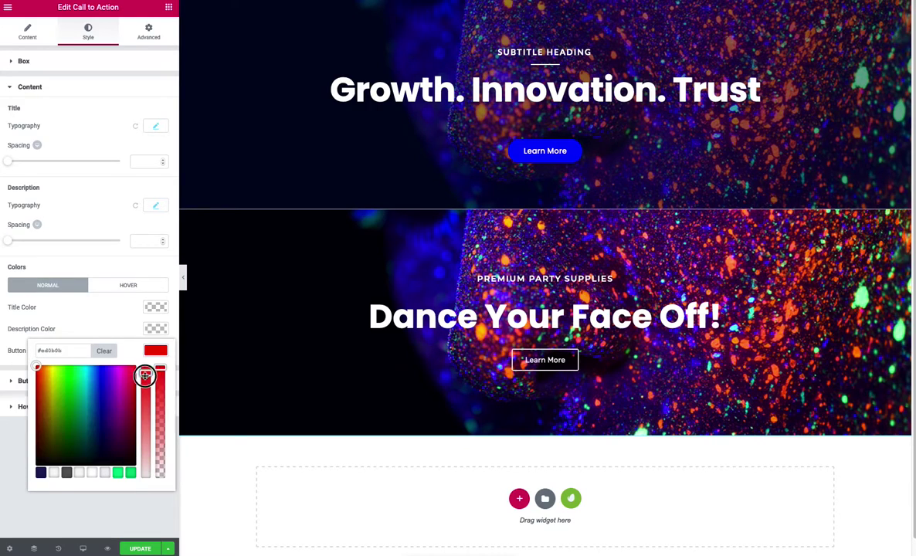
pyautogui.moveTo(96, 371)
pyautogui.mouseDown()
pyautogui.moveTo(103, 380)
pyautogui.moveTo(88, 375)
pyautogui.moveTo(96, 371)
pyautogui.mouseUp()
pyautogui.click(137, 508)
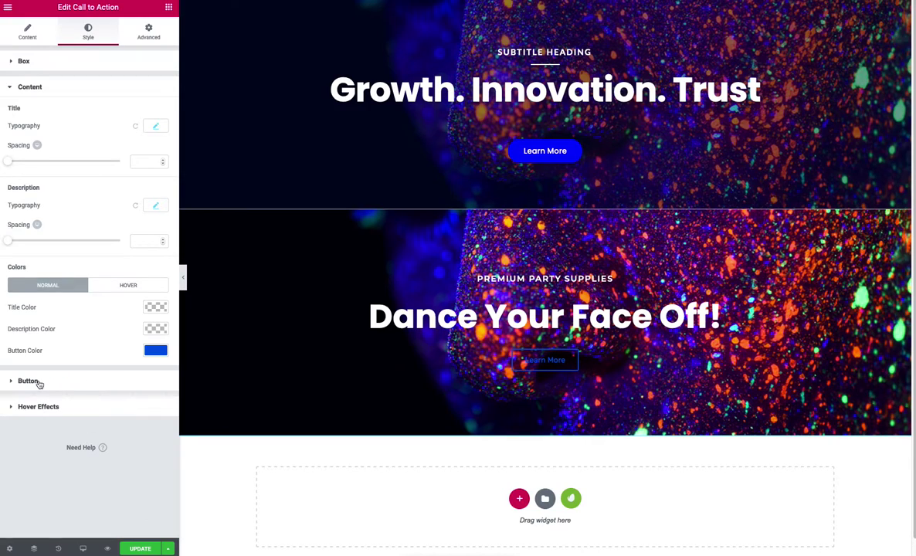
# Set the Call to Action's normal button color to white and its button size to Medium.
pyautogui.click(156, 352)
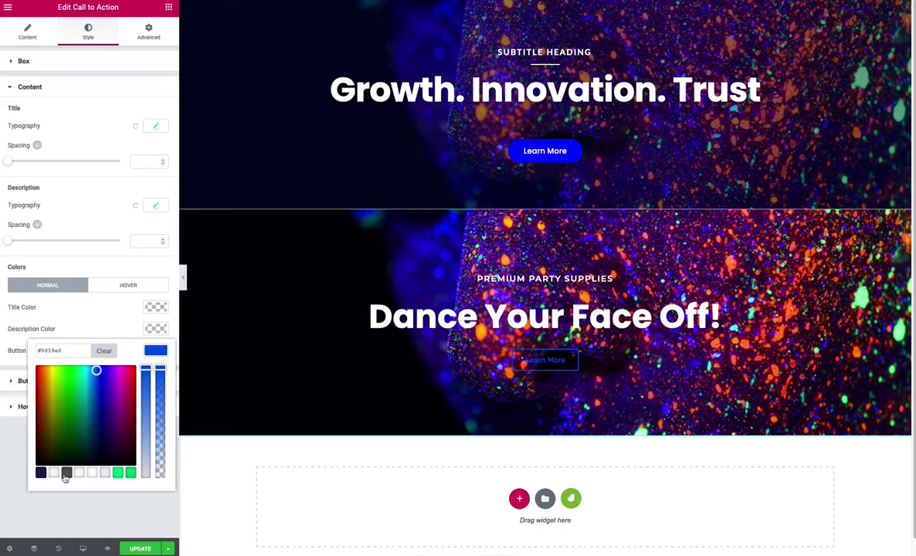
pyautogui.click(92, 472)
pyautogui.click(88, 498)
pyautogui.click(73, 381)
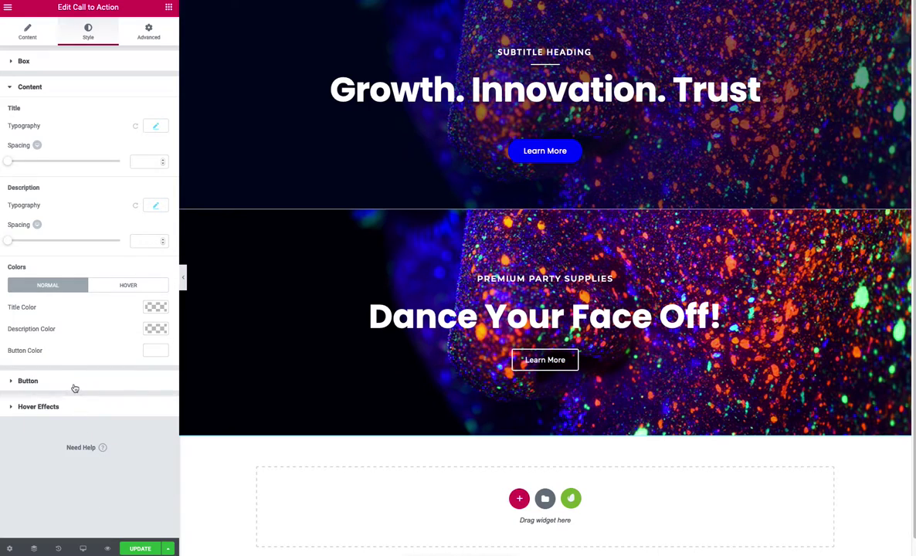
pyautogui.click(107, 145)
pyautogui.click(108, 149)
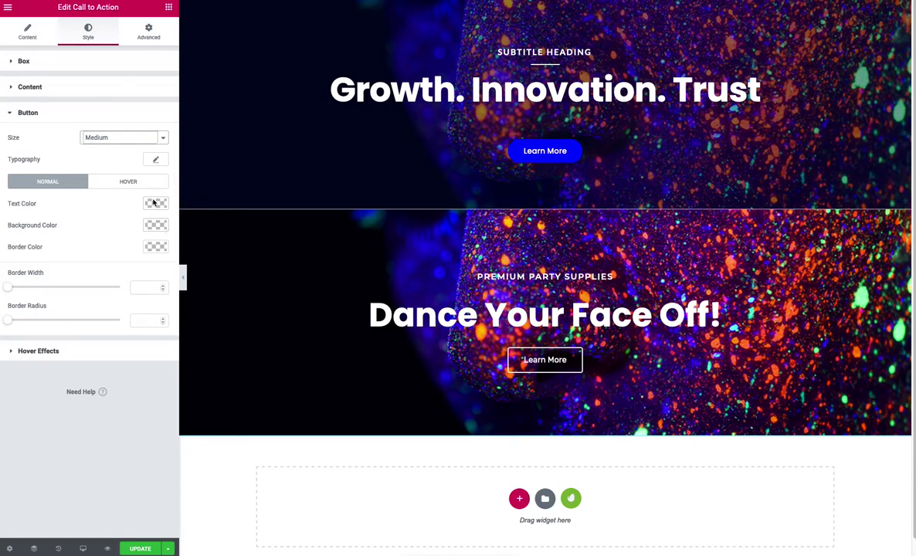
# Set the button's normal background color to the bright blue used by the button in the section above.
pyautogui.click(155, 225)
pyautogui.moveTo(133, 258); pyautogui.dragTo(99, 249)
pyautogui.click(100, 249)
pyautogui.click(113, 434)
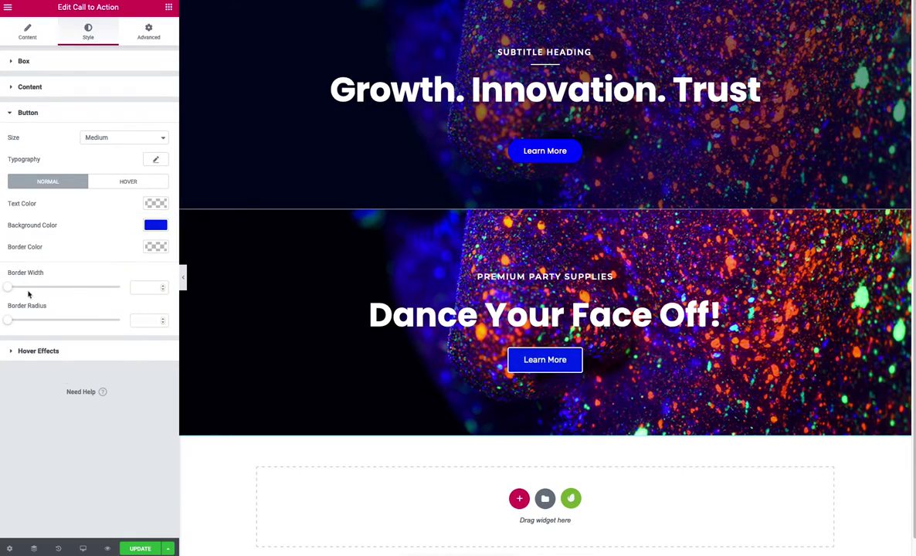
# Set the button's border radius to 100 and its border width to 0.
pyautogui.moveTo(9, 322); pyautogui.dragTo(251, 327)
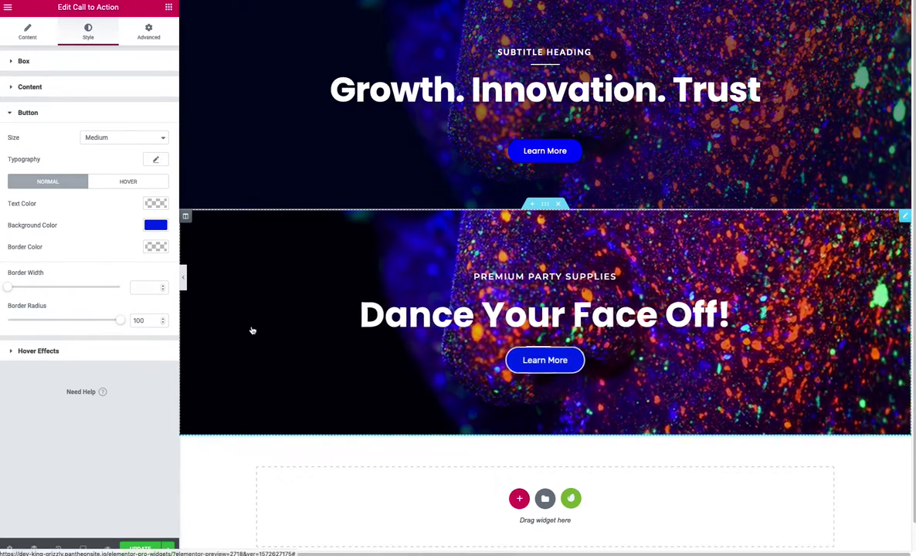
pyautogui.click(145, 290)
pyautogui.write('0')
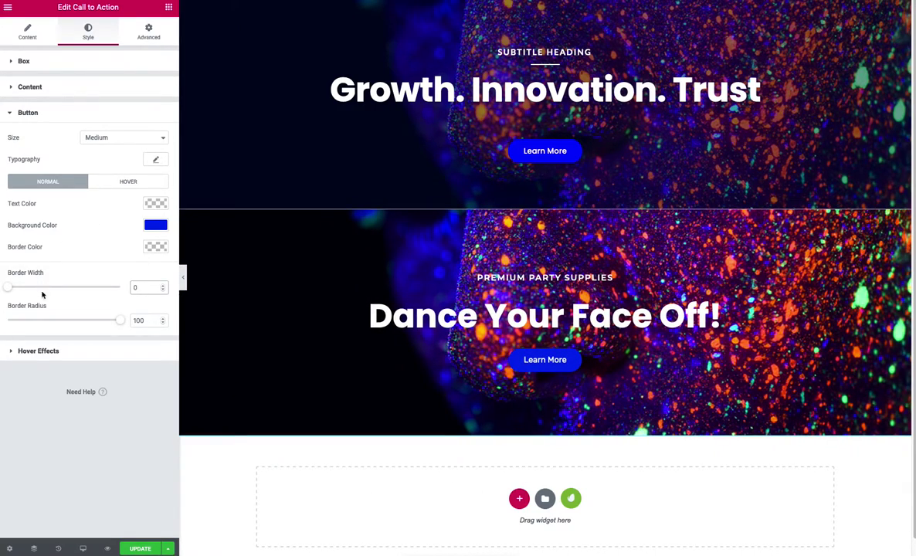
# Set the content hover animation of the Call to Action to None.
pyautogui.click(13, 350)
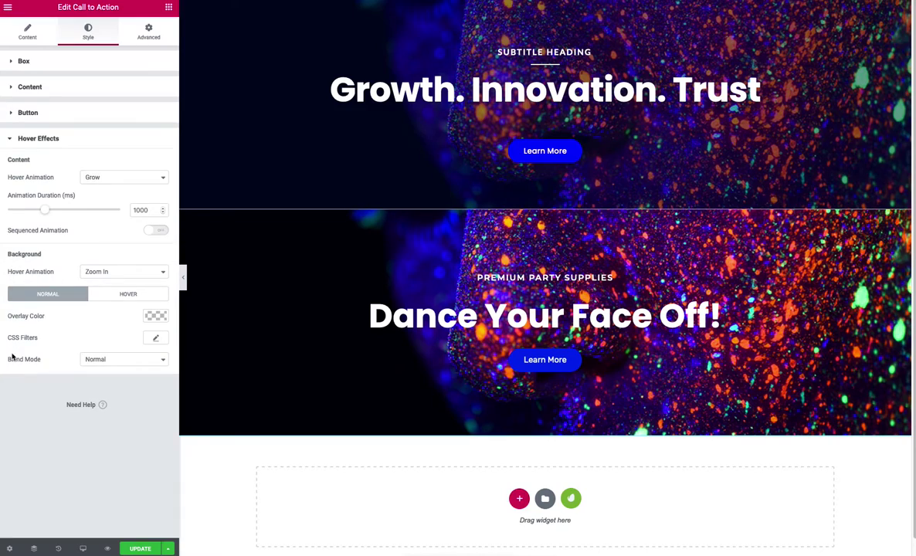
pyautogui.click(96, 177)
pyautogui.click(102, 88)
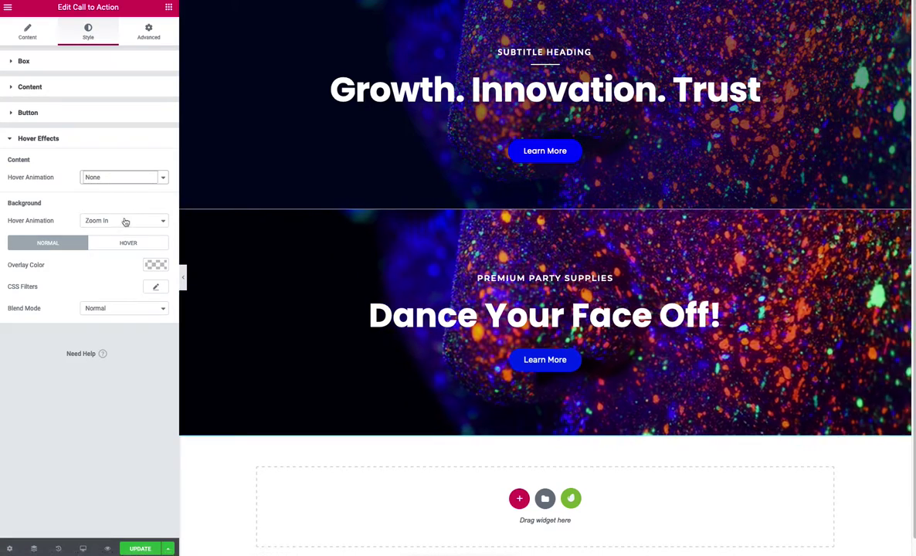
# Try None for the Call to Action's background hover animation, ending back on Zoom In.
pyautogui.click(124, 223)
pyautogui.click(122, 220)
pyautogui.click(123, 220)
pyautogui.click(120, 209)
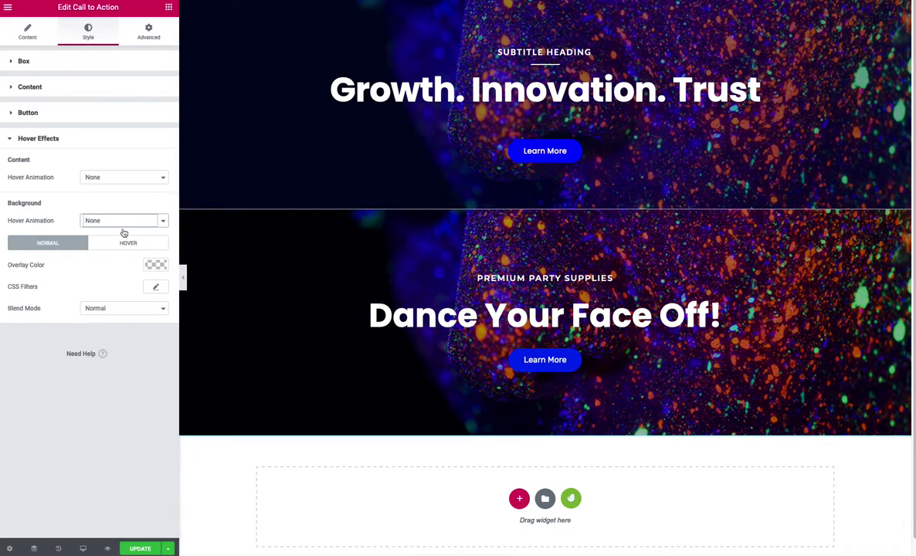
pyautogui.click(116, 221)
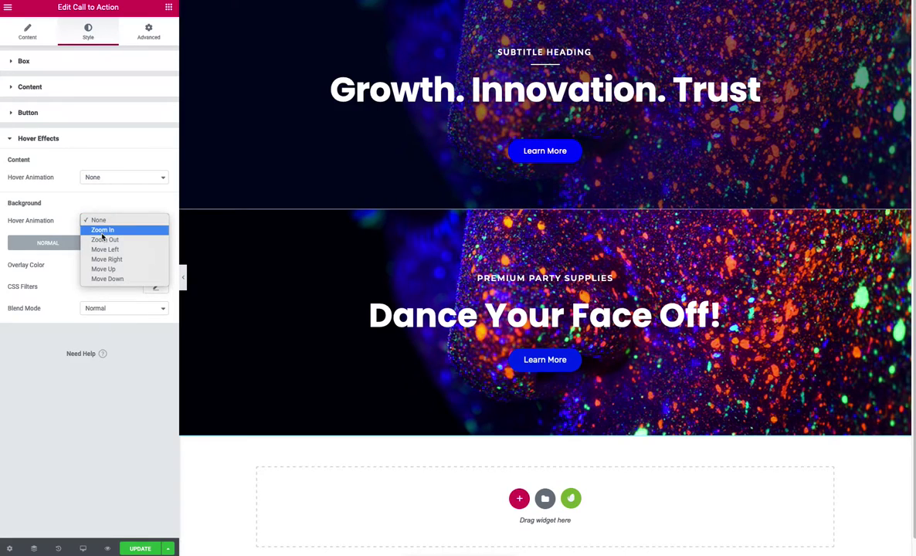
pyautogui.click(103, 230)
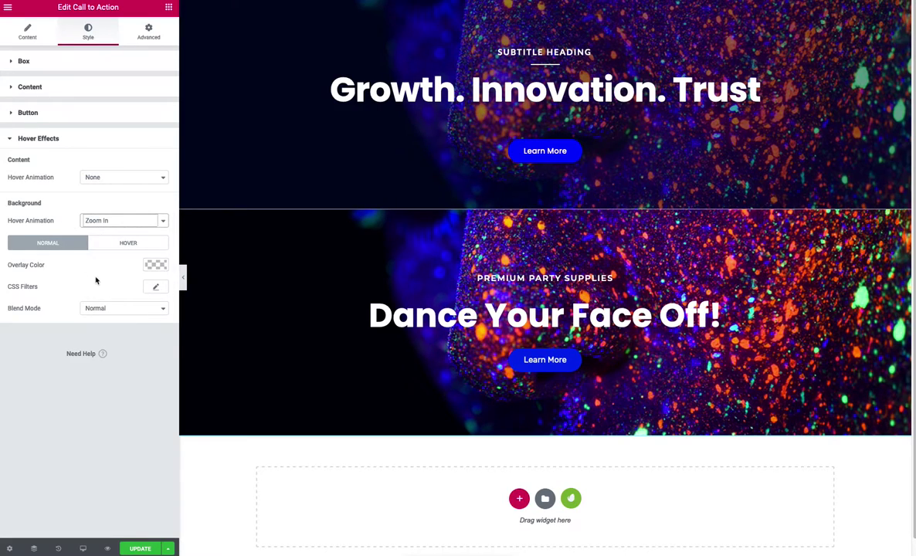
# Set the normal background overlay color to near-black rgba(7,7,7) with about 0.25 opacity.
pyautogui.click(155, 265)
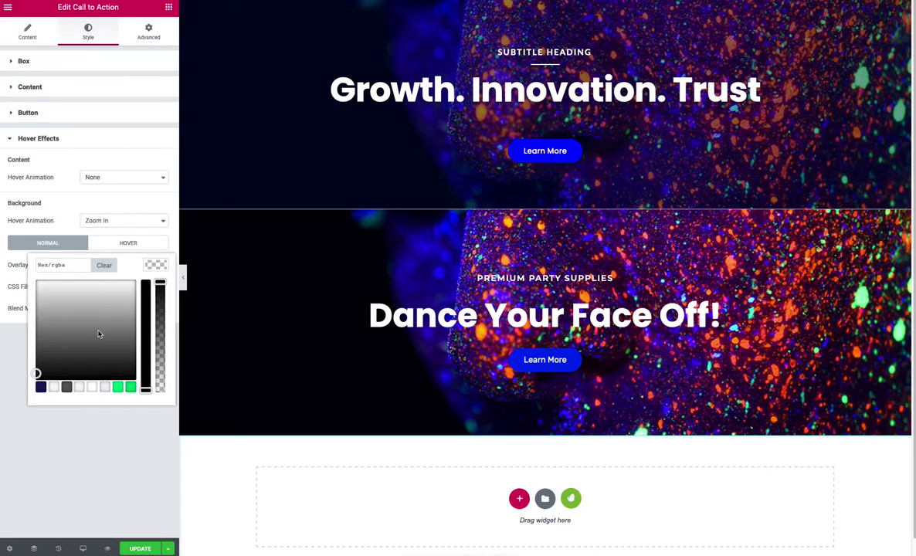
pyautogui.moveTo(57, 367); pyautogui.dragTo(11, 424)
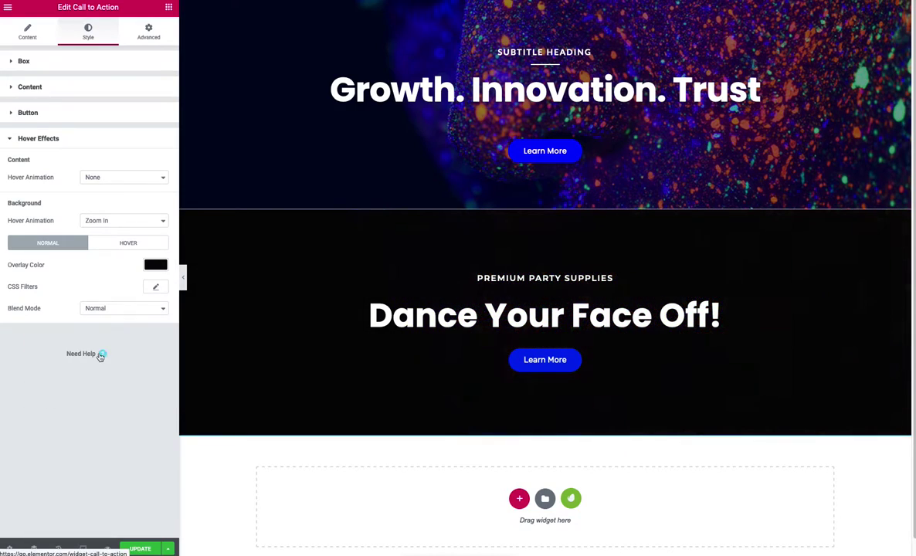
pyautogui.click(150, 264)
pyautogui.moveTo(159, 284); pyautogui.dragTo(158, 364)
pyautogui.click(115, 421)
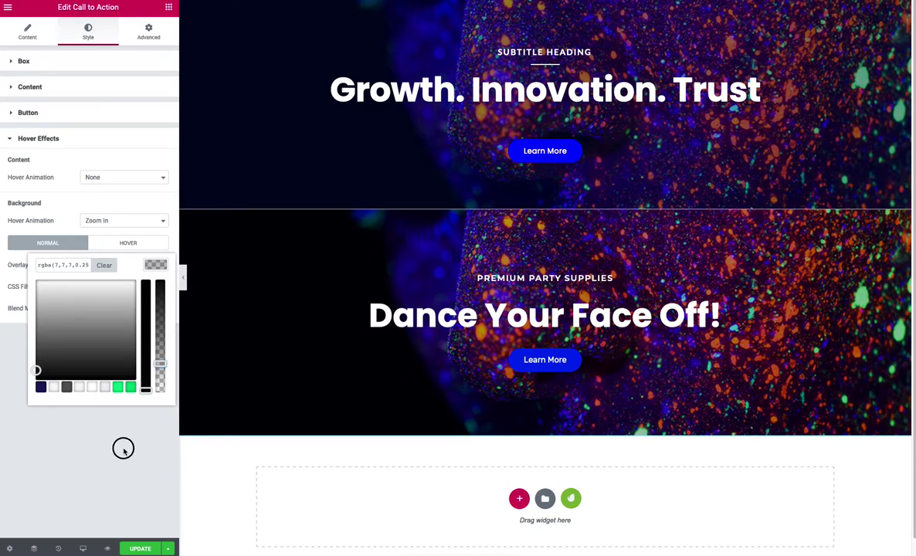
# Set the background overlay color for the hover state to fully transparent.
pyautogui.click(114, 244)
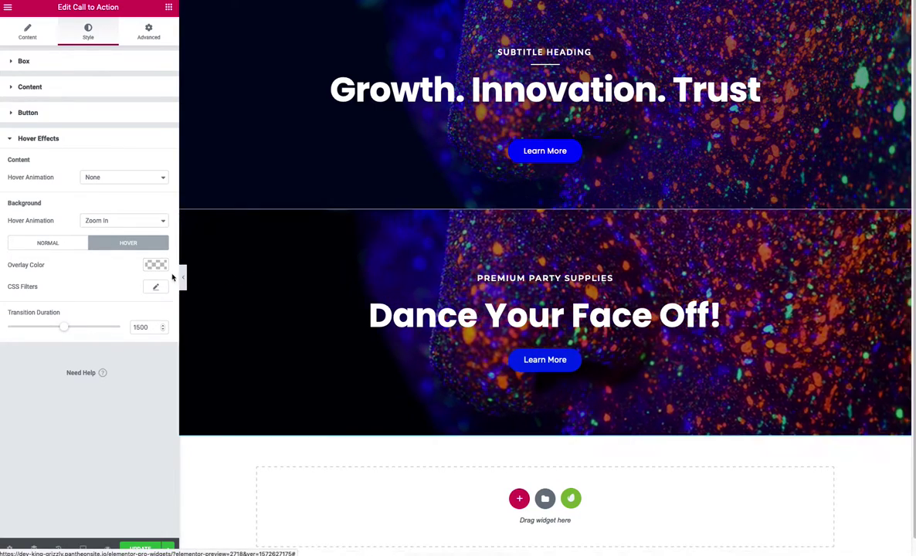
pyautogui.click(162, 265)
pyautogui.moveTo(159, 283); pyautogui.dragTo(158, 391)
pyautogui.click(165, 411)
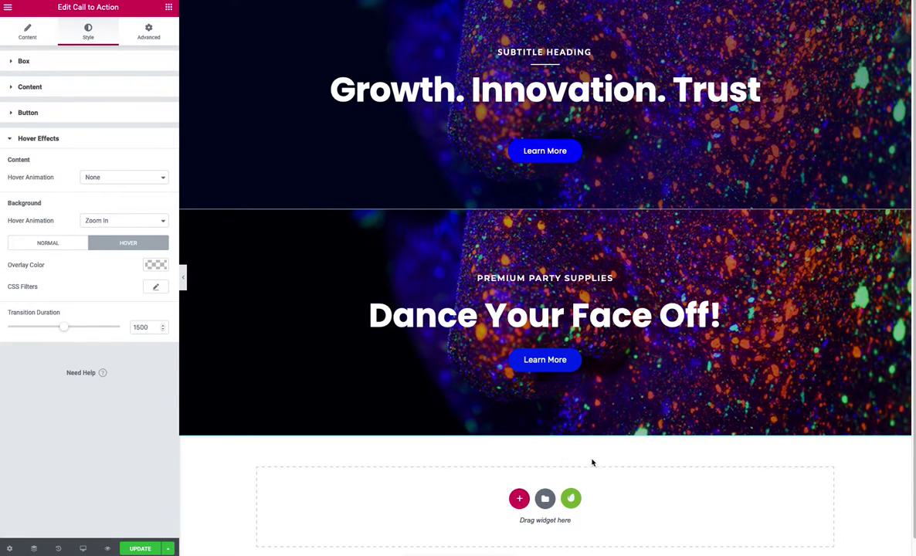
# Preview the page at tablet size in responsive mode.
pyautogui.click(19, 36)
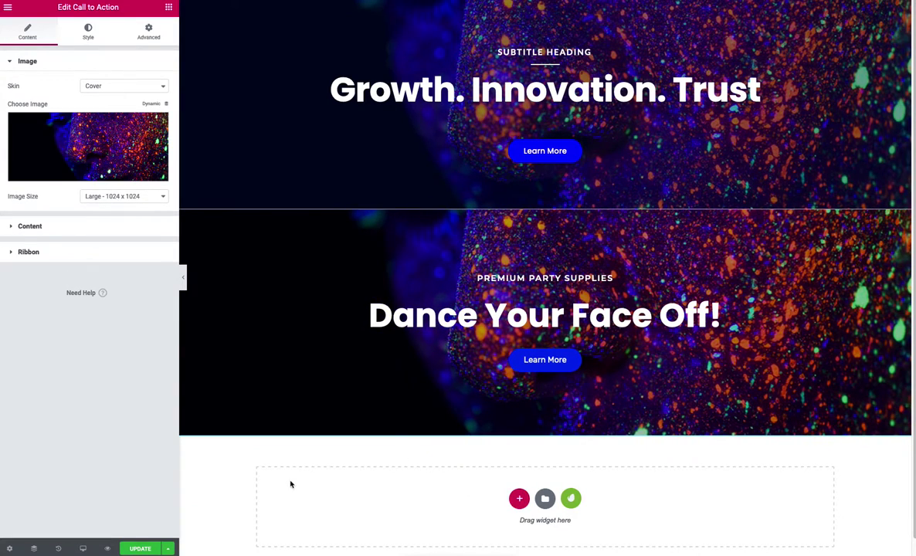
pyautogui.click(83, 548)
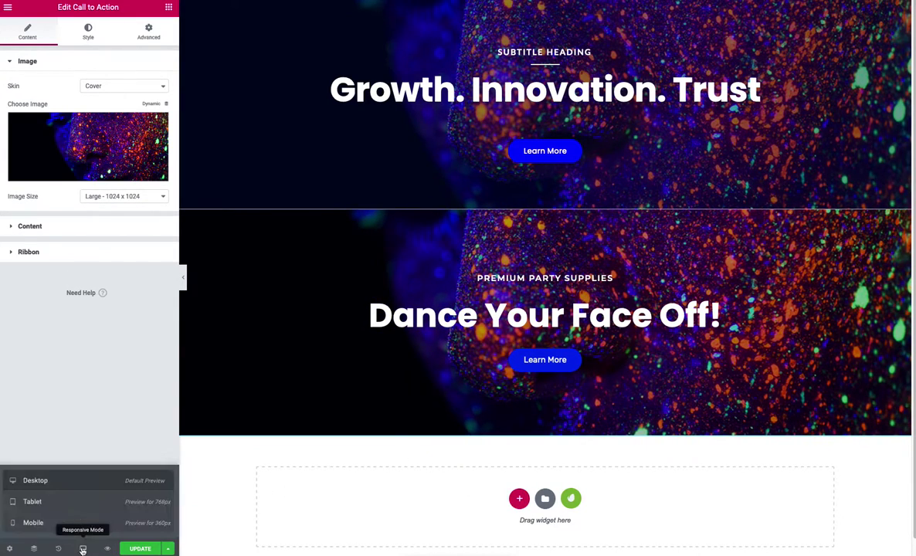
pyautogui.click(59, 507)
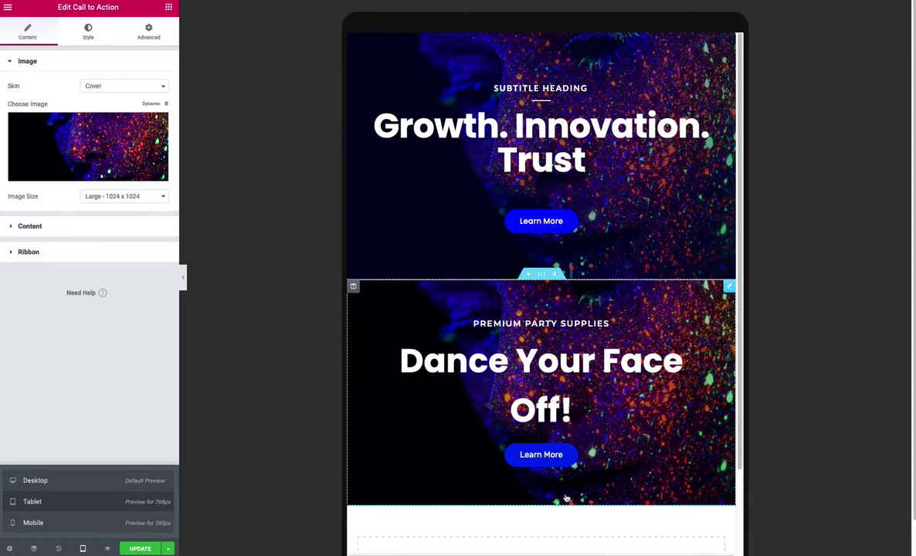
# Add a new section with three equal columns below the hero sections.
pyautogui.scroll(-3, 533, 432)
pyautogui.click(516, 445)
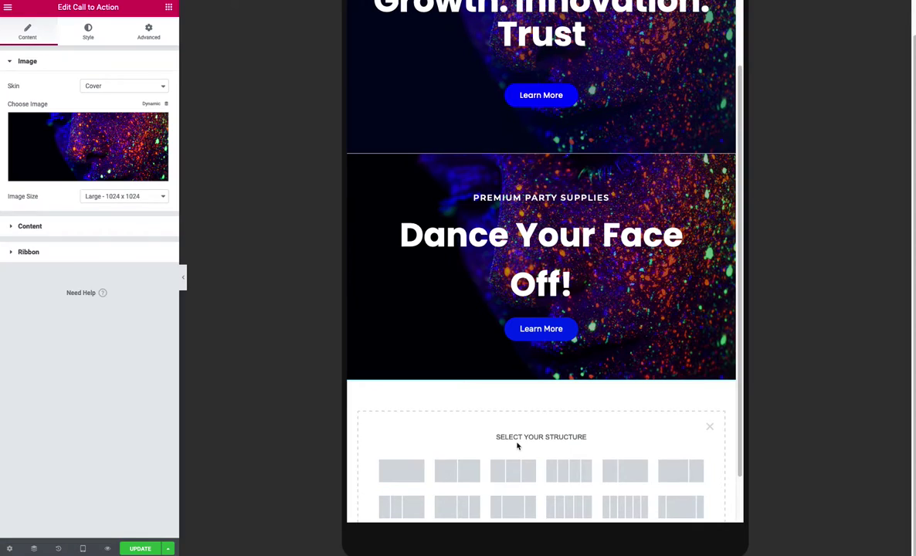
pyautogui.click(515, 468)
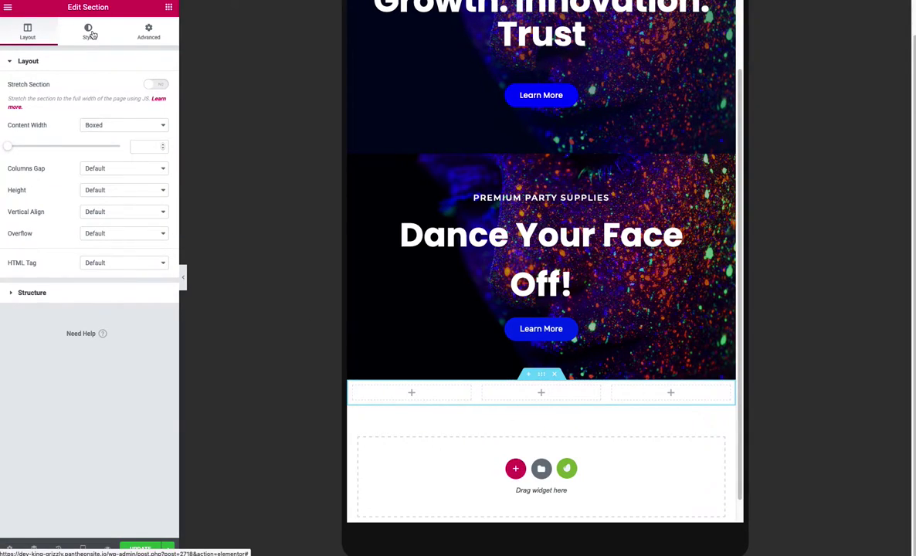
# Move the "Dance Your Face Off!" Call to Action widget into the third column of the new section.
pyautogui.click(168, 8)
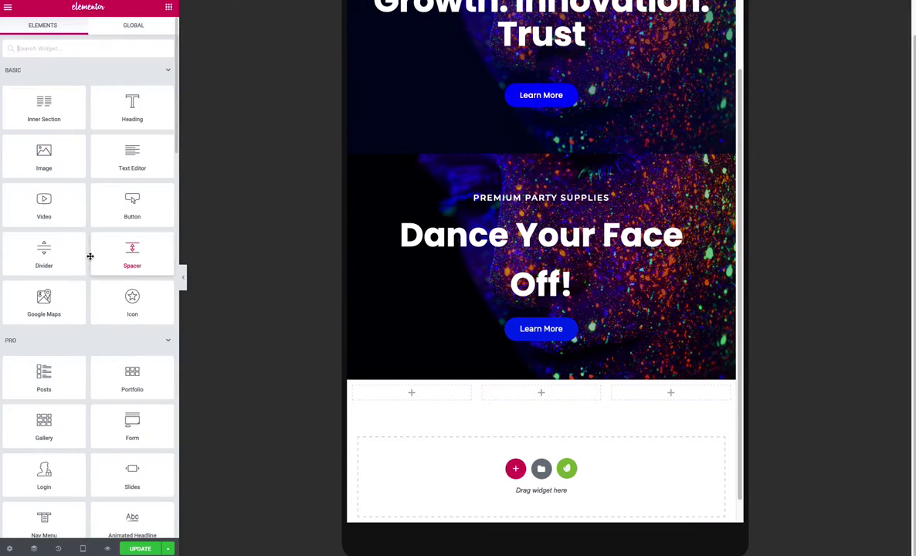
pyautogui.scroll(-4, 88, 382)
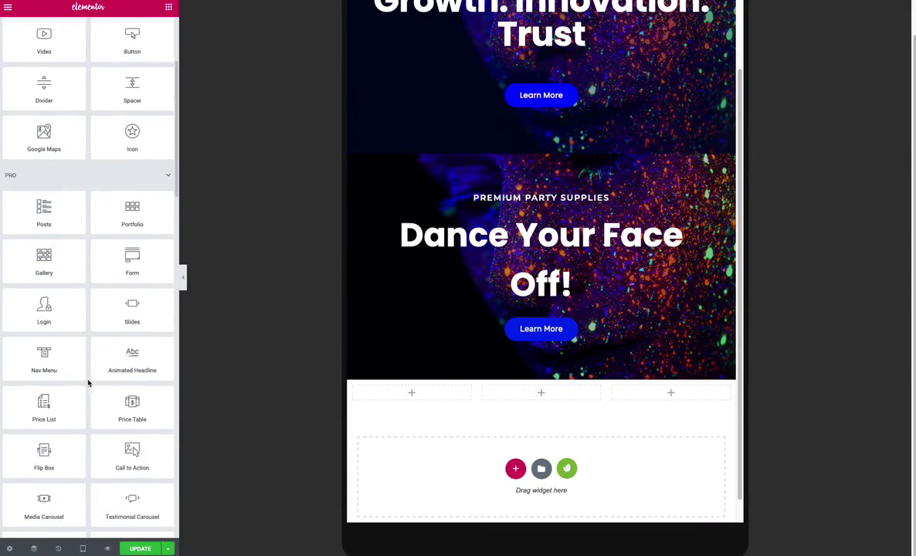
pyautogui.scroll(-1, 88, 382)
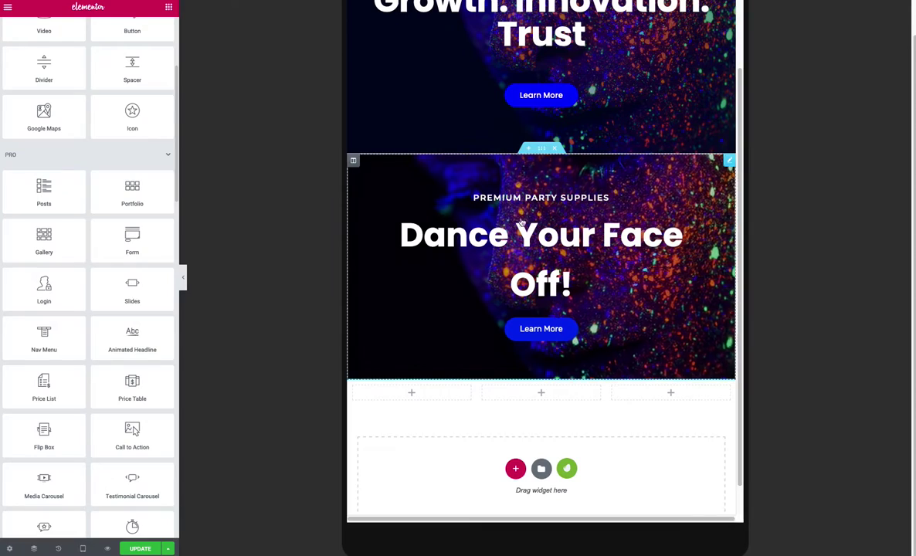
pyautogui.moveTo(731, 159); pyautogui.dragTo(635, 271)
pyautogui.scroll(-3, 537, 305)
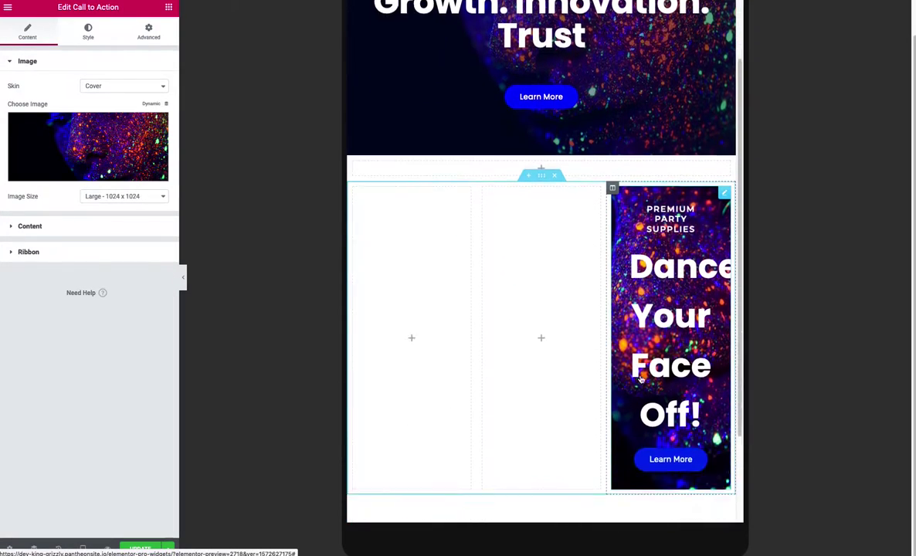
# Delete the empty middle column and the "Dance Your Face Off!" Call to Action widget beside it.
pyautogui.rightClick(485, 152)
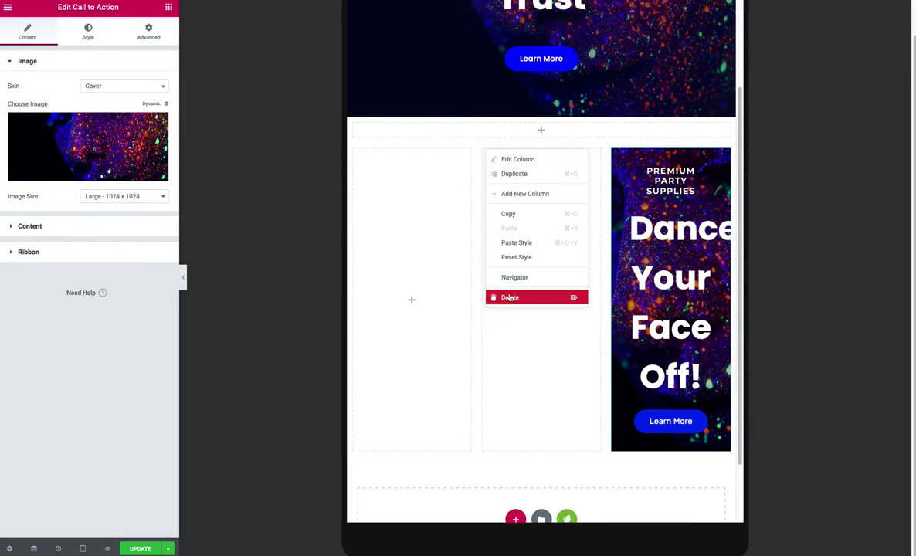
pyautogui.click(498, 297)
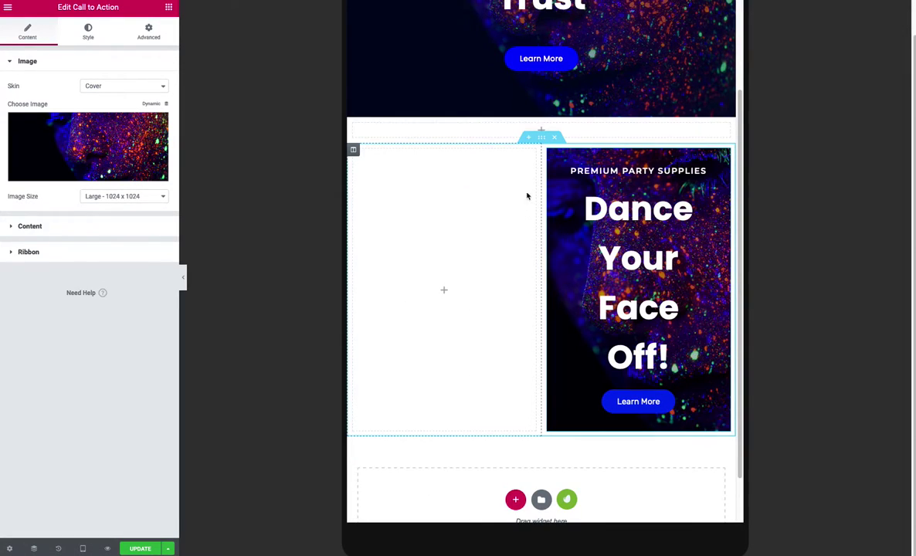
pyautogui.rightClick(724, 156)
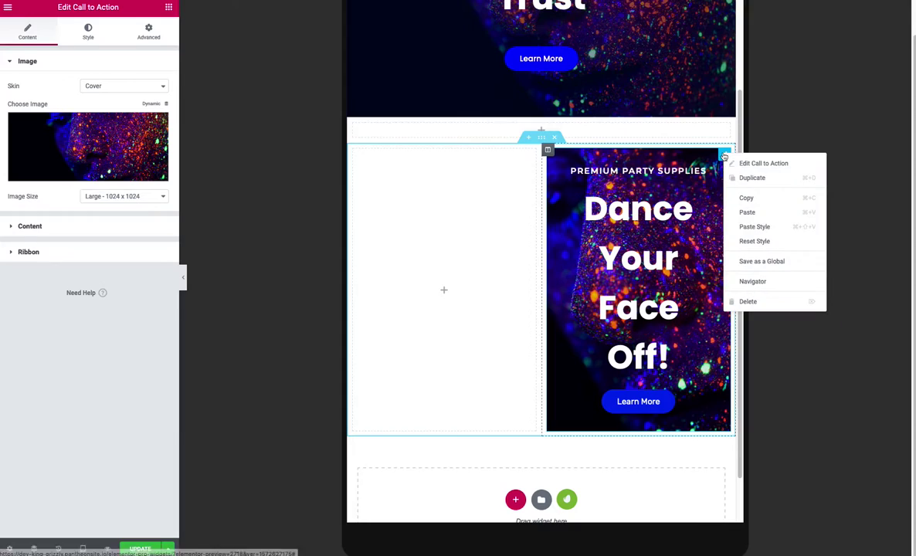
pyautogui.click(733, 300)
# Add a fresh Call to Action widget to the right column of the two-column section.
pyautogui.scroll(-5, 127, 231)
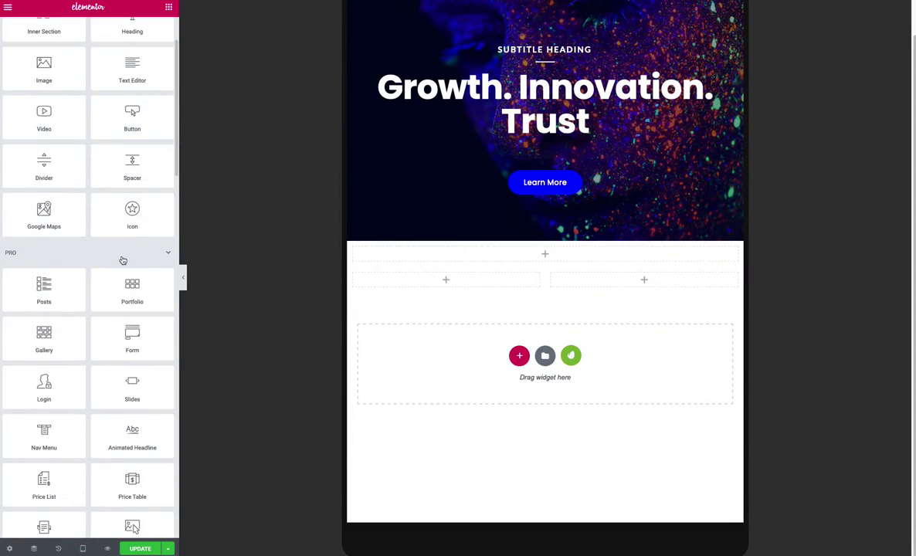
pyautogui.scroll(-1, 120, 252)
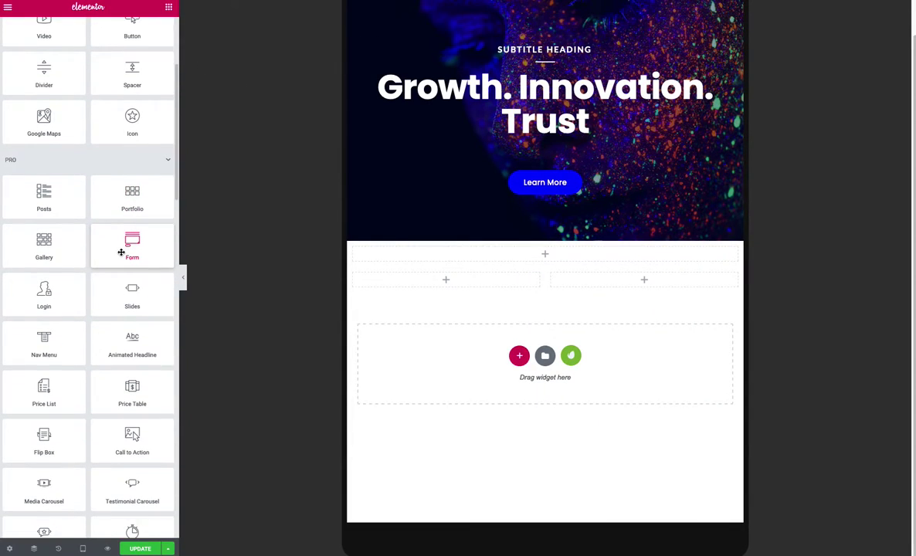
pyautogui.scroll(-2, 120, 252)
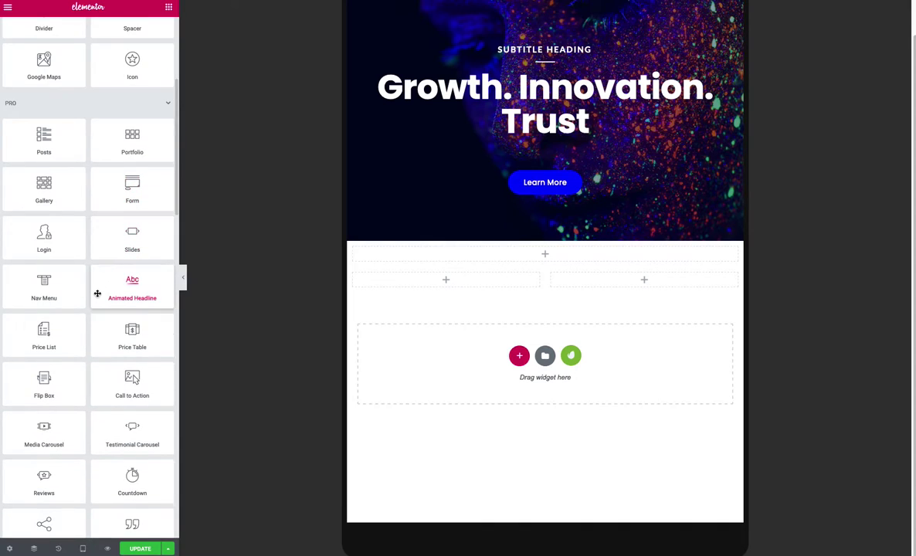
pyautogui.scroll(-1, 93, 298)
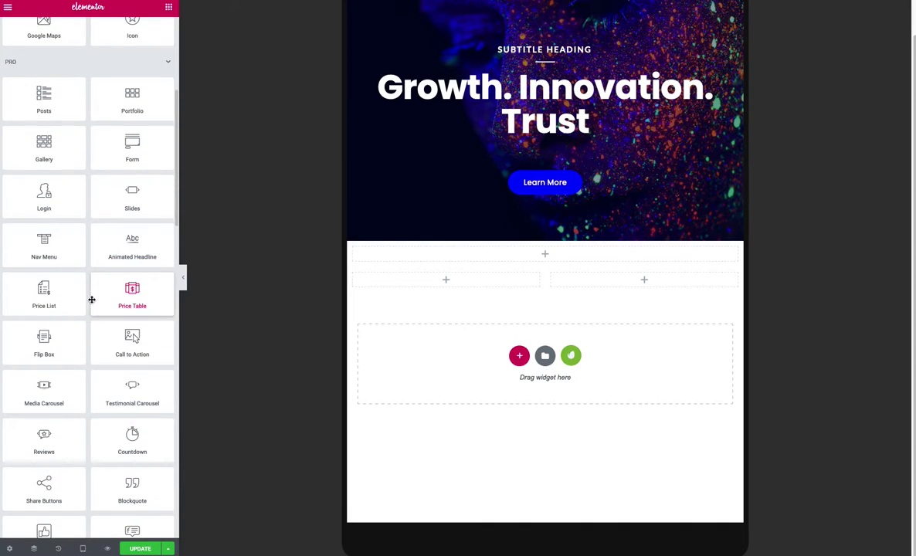
pyautogui.moveTo(113, 338); pyautogui.dragTo(593, 286)
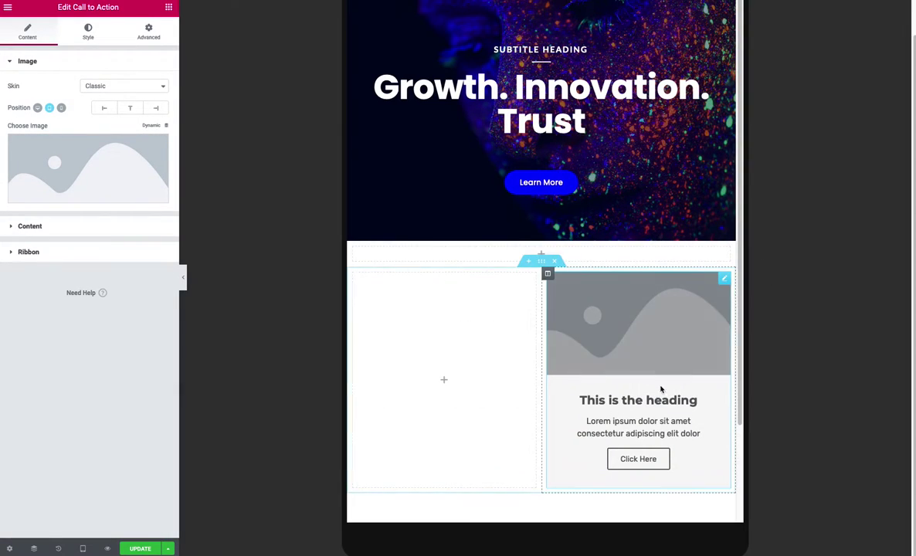
pyautogui.scroll(1, 618, 441)
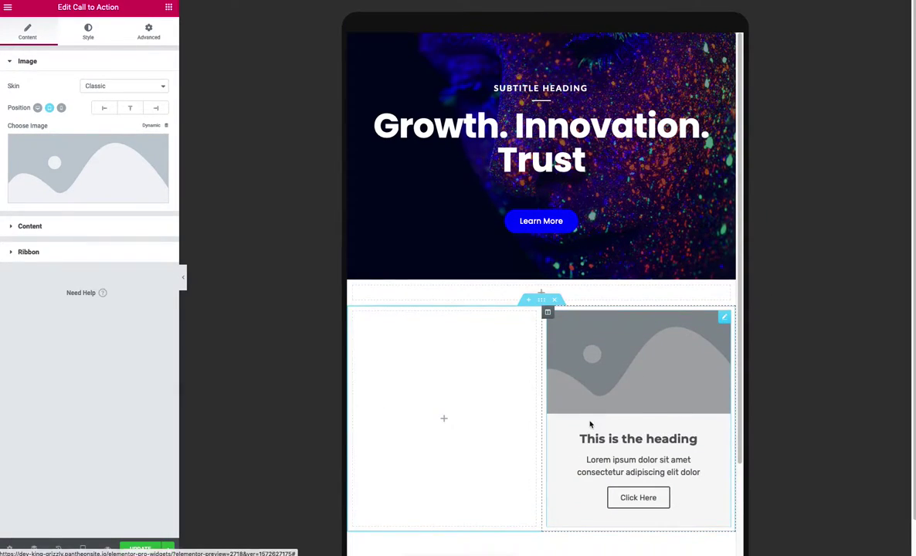